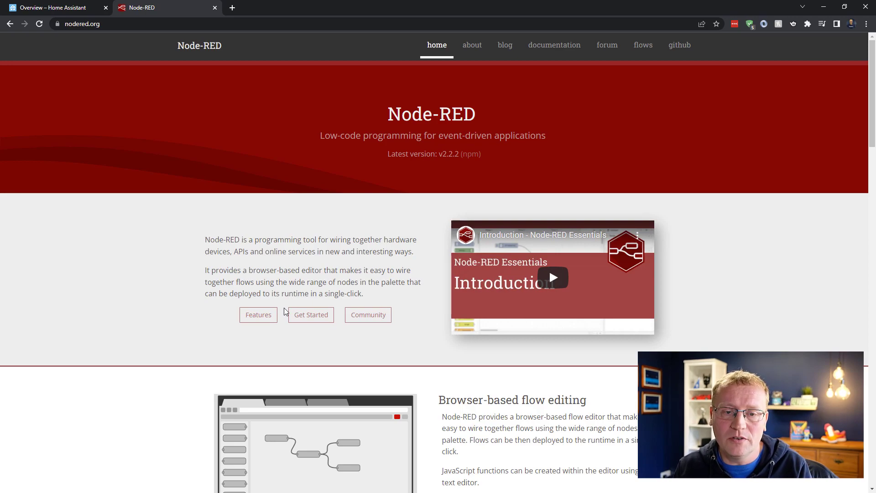
Look through the Node-RED website's home page and open its About page.
{"action": "scroll", "coordinate": [286, 311], "scroll_direction": "down", "scroll_amount": 10}
{"action": "scroll", "coordinate": [252, 302], "scroll_direction": "down", "scroll_amount": 6}
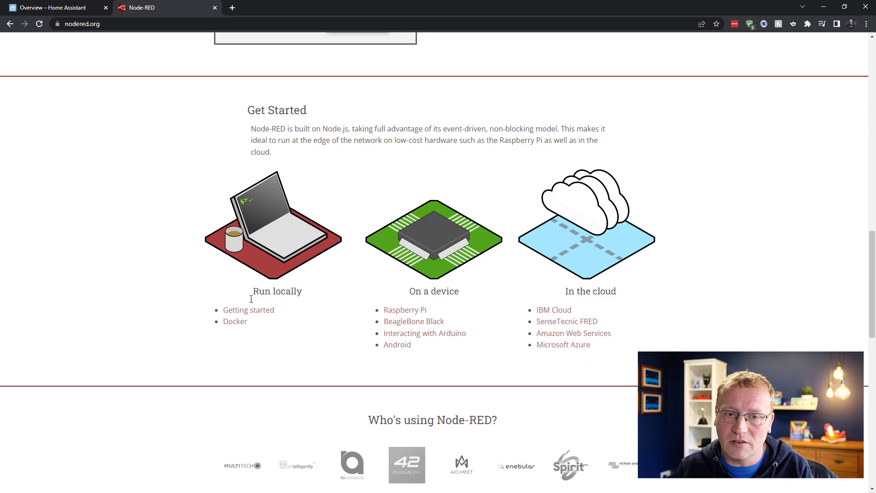
{"action": "scroll", "coordinate": [251, 299], "scroll_direction": "up", "scroll_amount": 16}
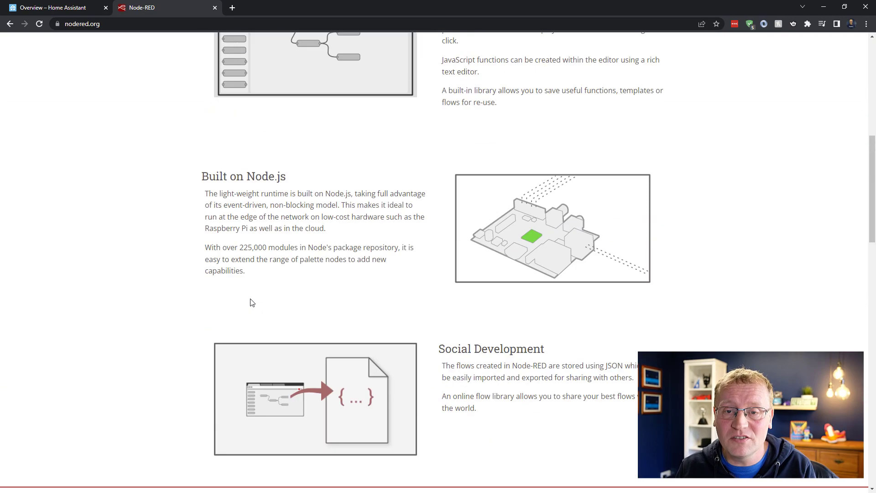
{"action": "left_click", "coordinate": [470, 56]}
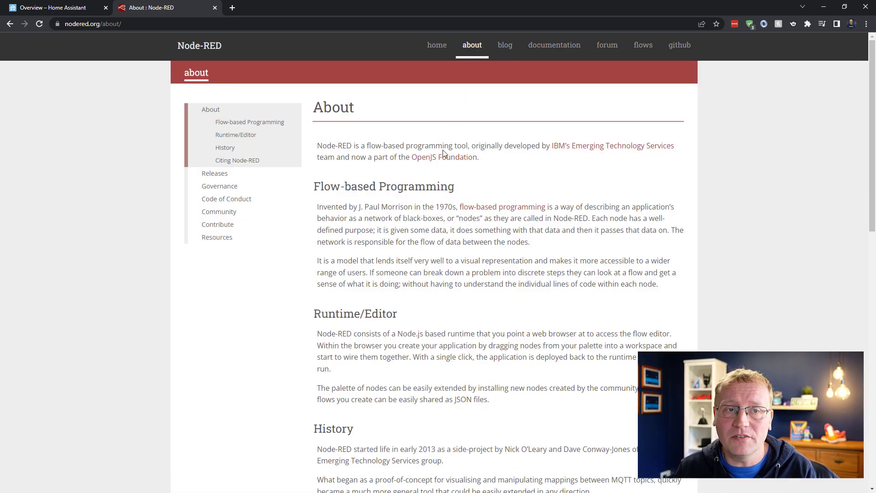
Switch to Home Assistant, search the Add-on Store for "node" and open the Node-RED add-on.
{"action": "left_click", "coordinate": [52, 10]}
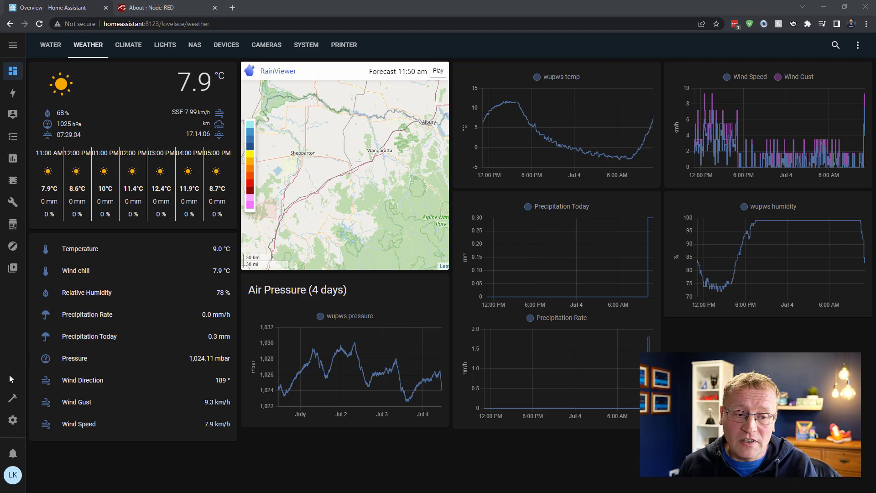
{"action": "left_click", "coordinate": [14, 419]}
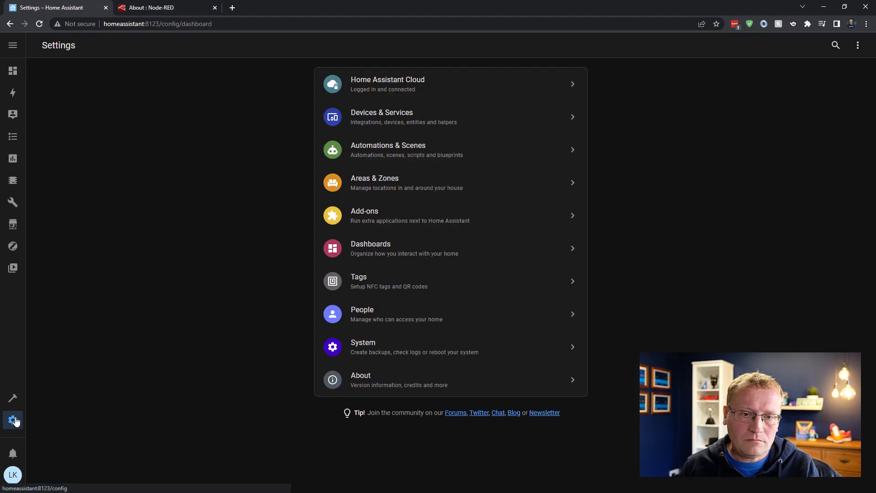
{"action": "left_click", "coordinate": [391, 217]}
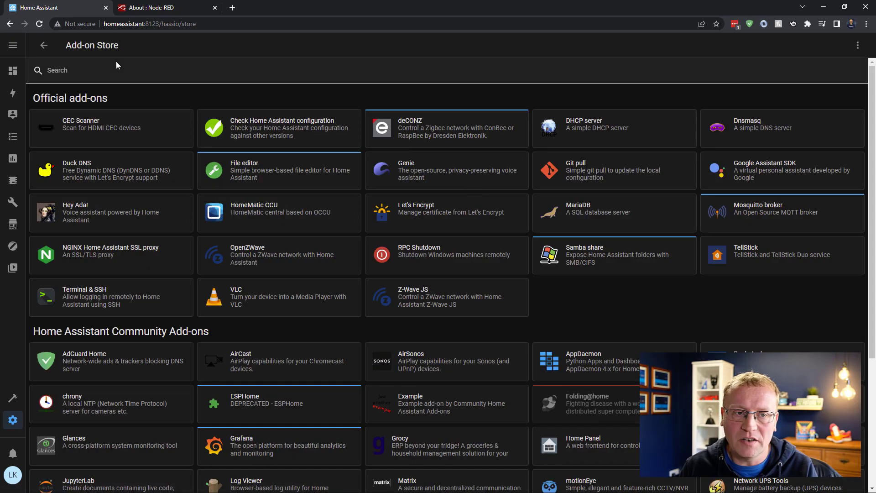
{"action": "left_click", "coordinate": [114, 70]}
{"action": "type", "text": "node"}
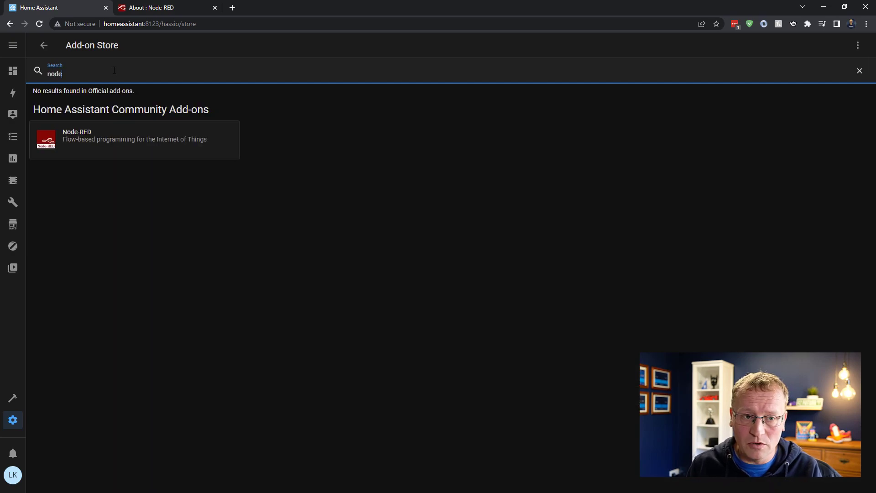
{"action": "left_click", "coordinate": [130, 139]}
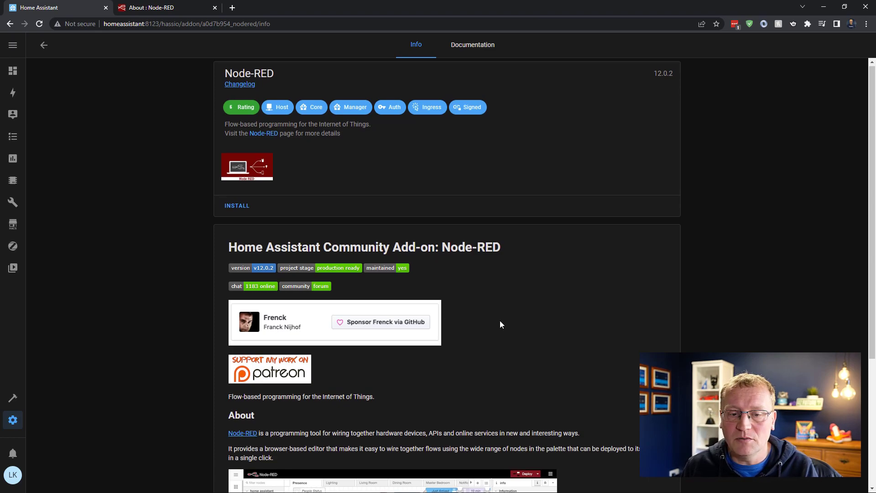
Review the Node-RED add-on's description and install the add-on.
{"action": "scroll", "coordinate": [499, 320], "scroll_direction": "down", "scroll_amount": 2}
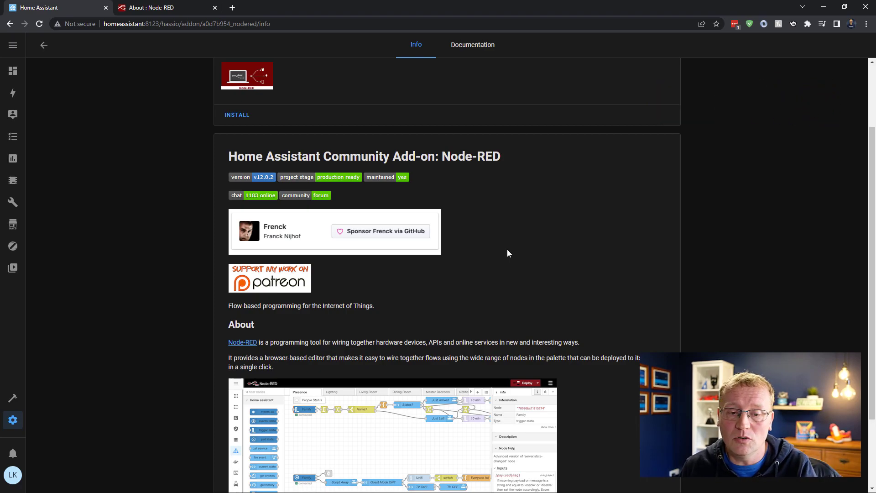
{"action": "scroll", "coordinate": [603, 248], "scroll_direction": "down", "scroll_amount": 2}
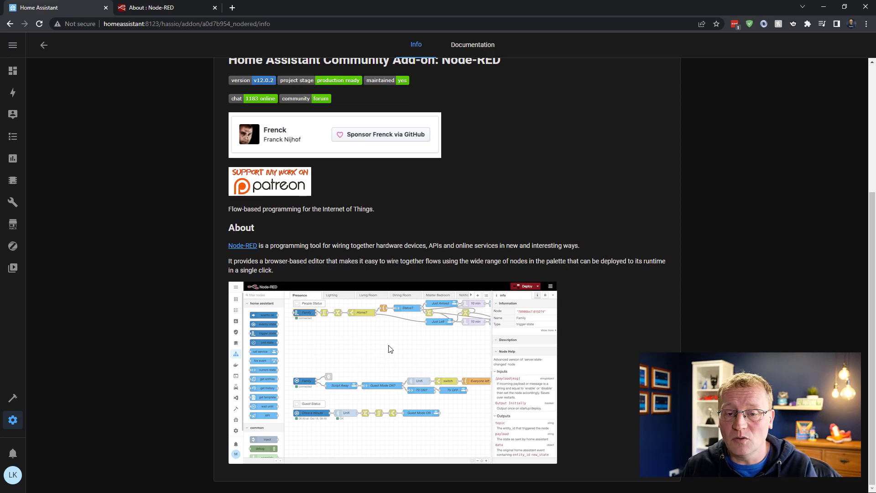
{"action": "scroll", "coordinate": [364, 355], "scroll_direction": "up", "scroll_amount": 4}
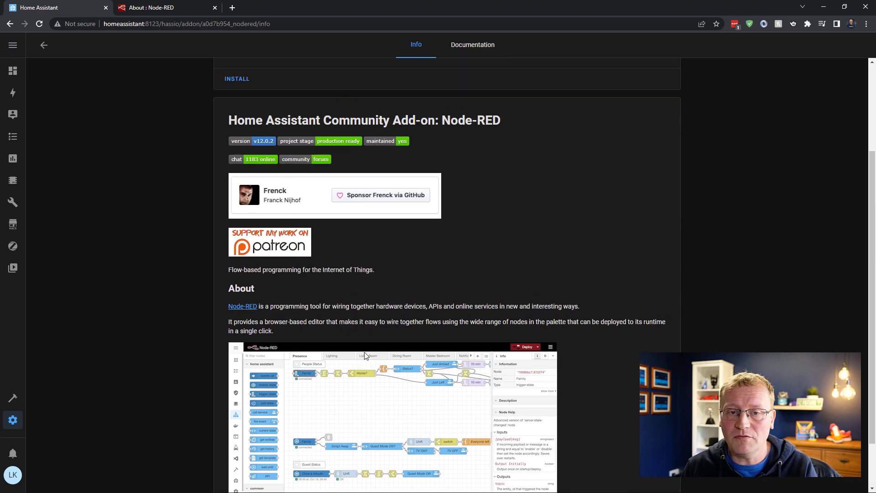
{"action": "left_click", "coordinate": [236, 206]}
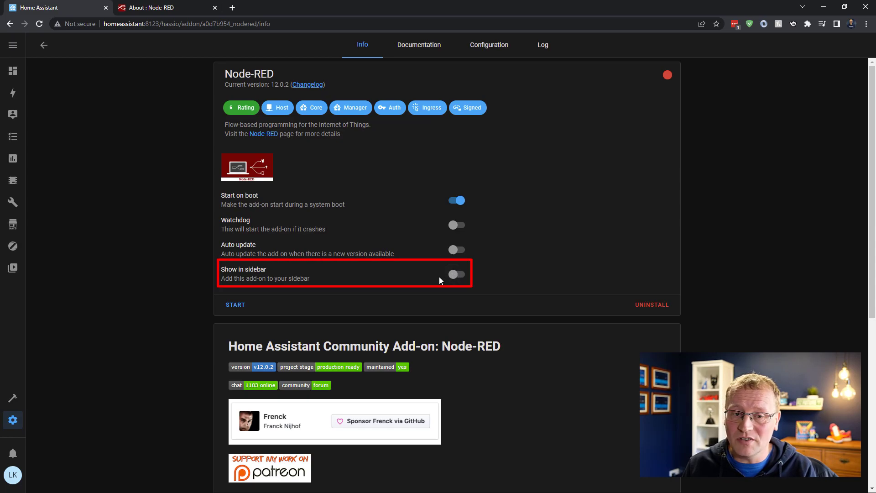
Enable Show in sidebar for the Node-RED add-on and start it.
{"action": "left_click", "coordinate": [454, 275]}
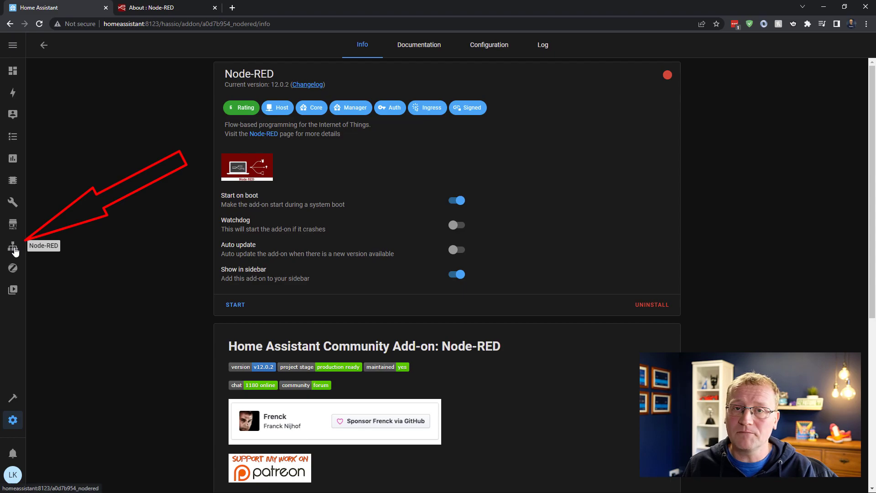
{"action": "left_click", "coordinate": [235, 307]}
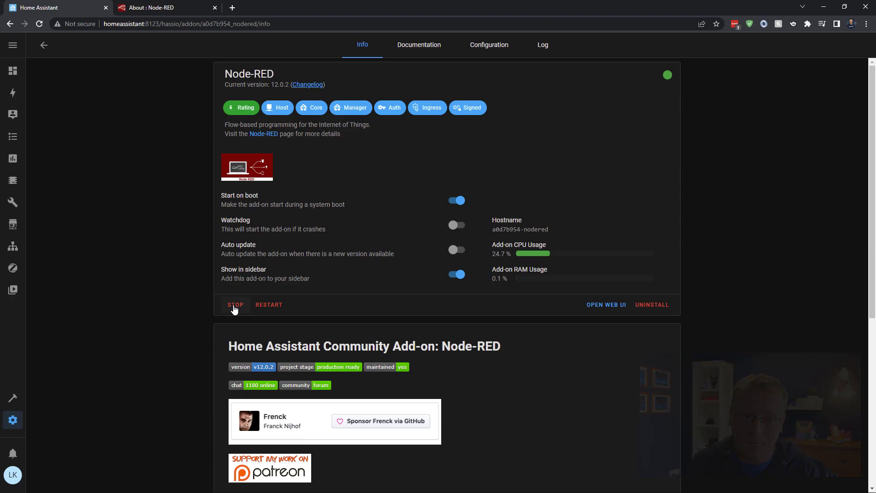
Try to open the Node-RED interface, return to the add-on's page and reload it to check its status.
{"action": "left_click", "coordinate": [13, 248]}
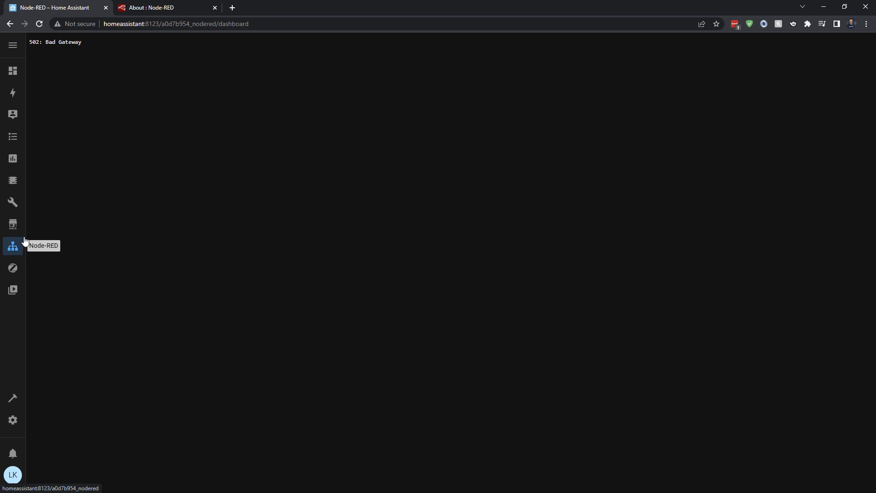
{"action": "left_click", "coordinate": [9, 23]}
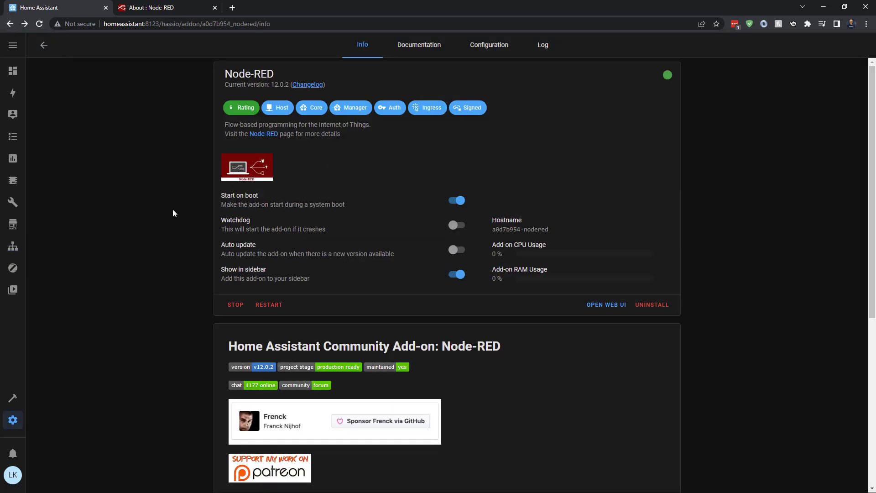
{"action": "key", "text": "F5"}
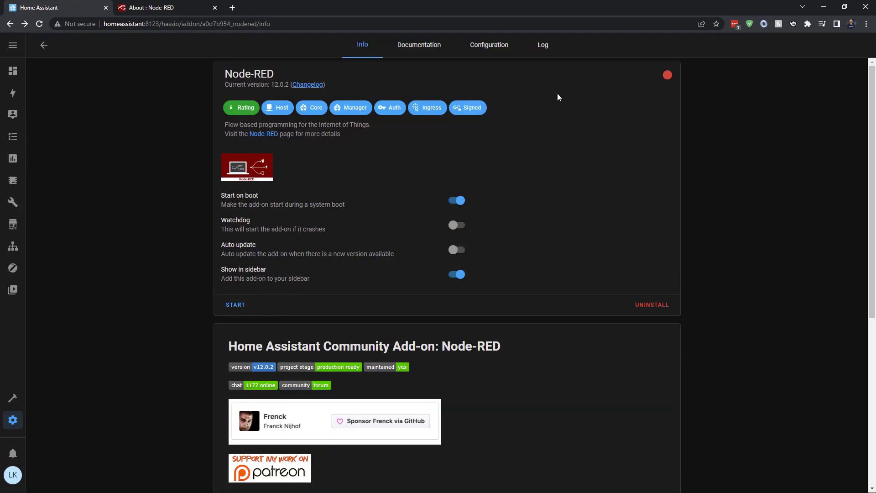
Examine the Node-RED add-on's log for startup errors, highlighting the incomplete configuration message and the credential_secret option.
{"action": "left_click", "coordinate": [541, 51]}
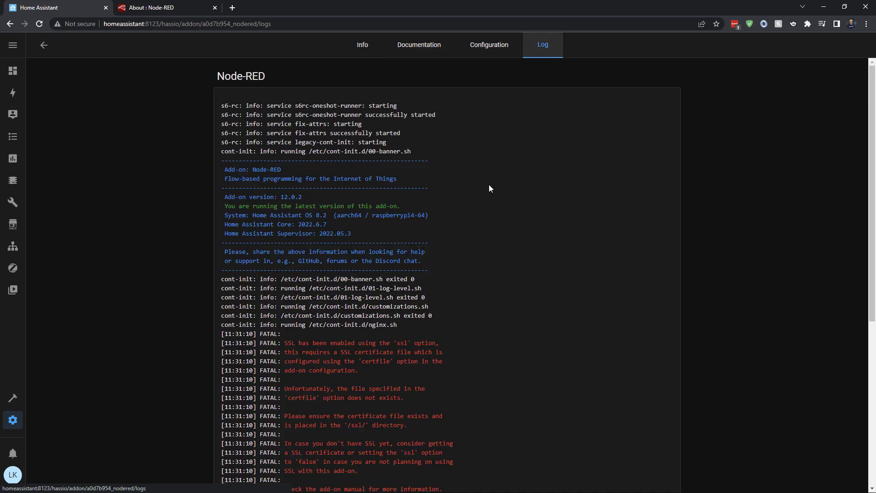
{"action": "scroll", "coordinate": [426, 333], "scroll_direction": "down", "scroll_amount": 6}
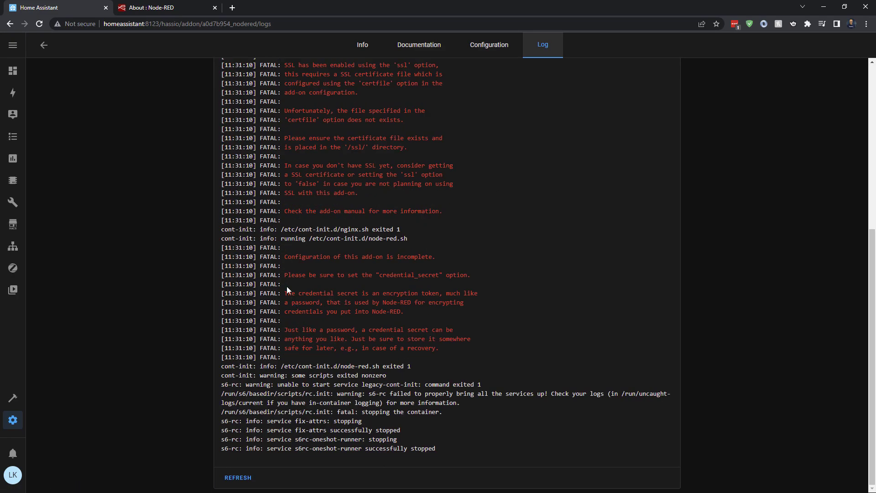
{"action": "left_click_drag", "start_coordinate": [288, 256], "coordinate": [437, 258]}
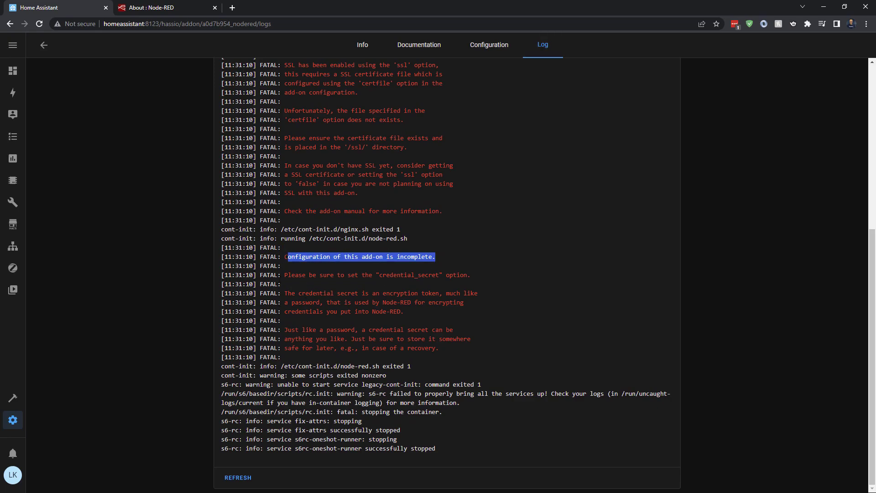
{"action": "left_click_drag", "start_coordinate": [285, 276], "coordinate": [483, 274]}
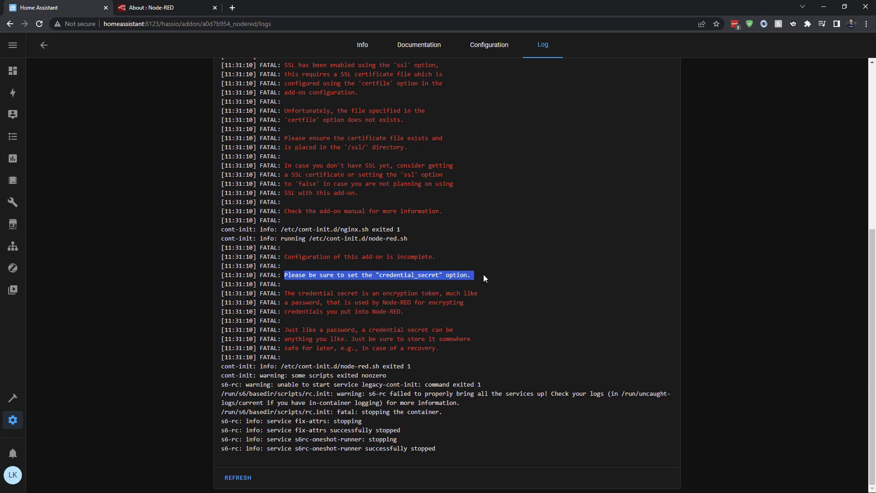
{"action": "left_click", "coordinate": [401, 277]}
{"action": "double_click", "coordinate": [396, 275]}
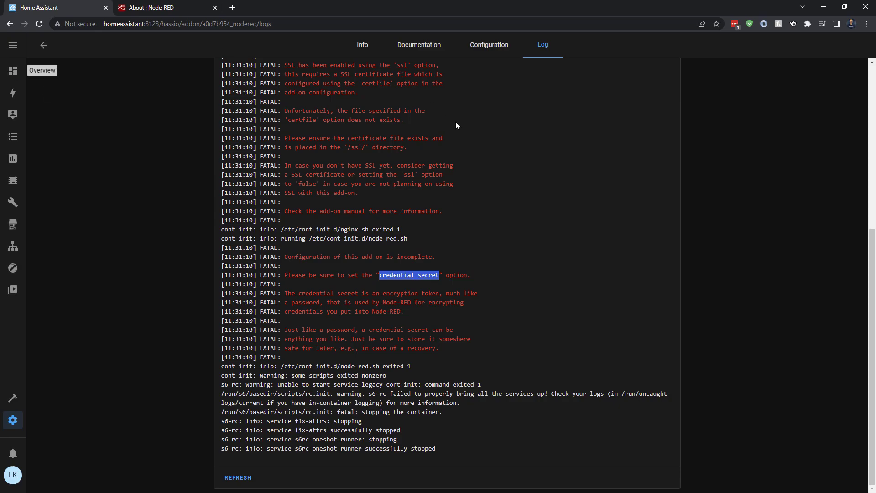
Generate a 32-character password with uppercase, lowercase, numbers and symbols in the password manager extension and copy it.
{"action": "left_click", "coordinate": [736, 25]}
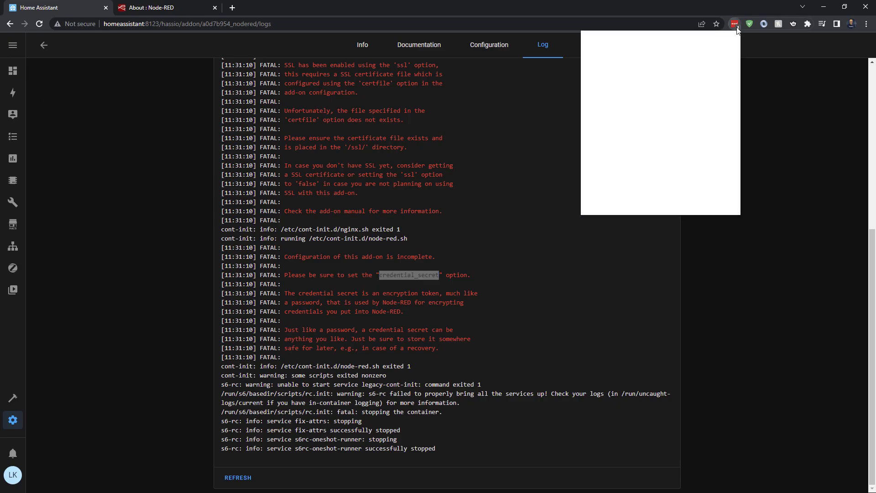
{"action": "left_click", "coordinate": [714, 177]}
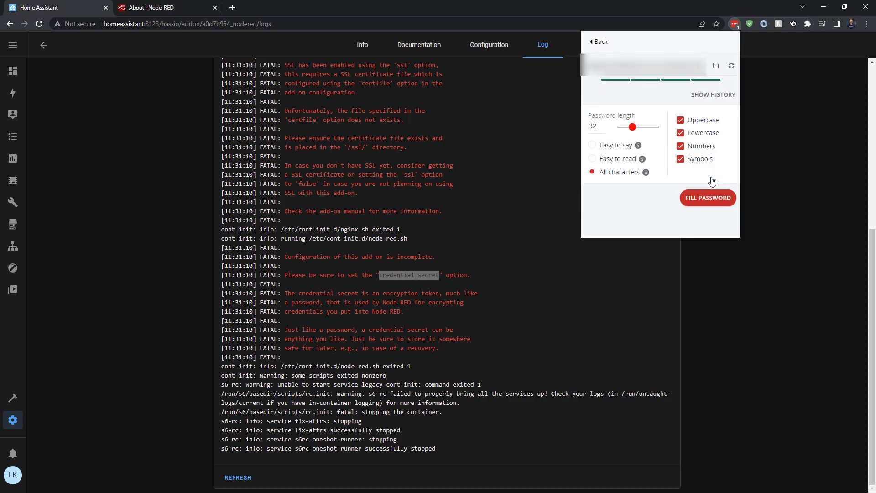
{"action": "left_click", "coordinate": [716, 66]}
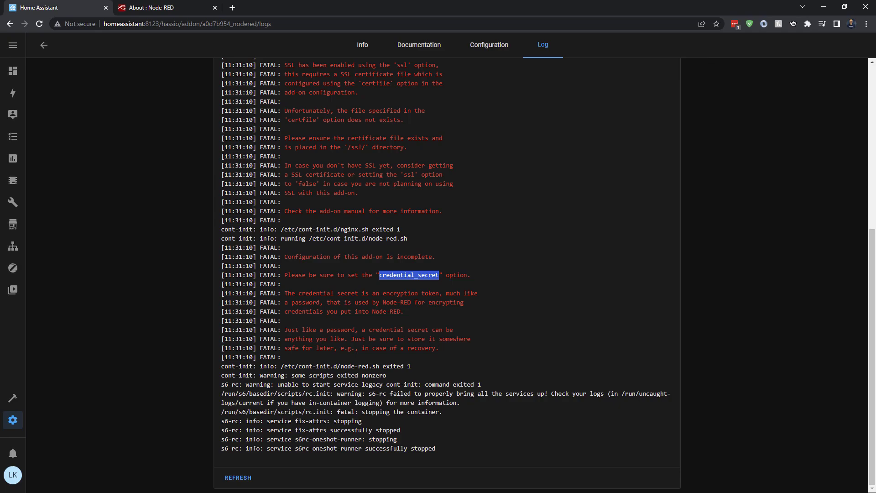
{"action": "key", "text": "alt+Tab"}
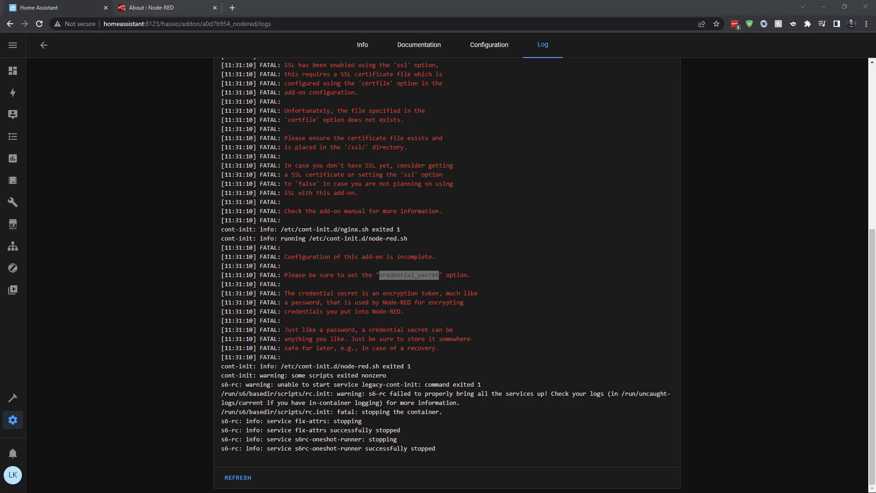
{"action": "left_click", "coordinate": [501, 130]}
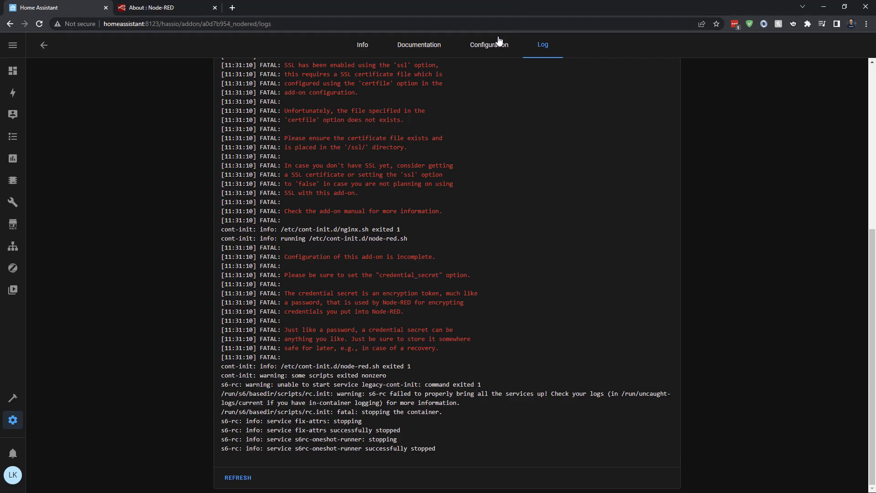
Open the Node-RED add-on's configuration and paste the generated password into the credential_secret field.
{"action": "double_click", "coordinate": [409, 275]}
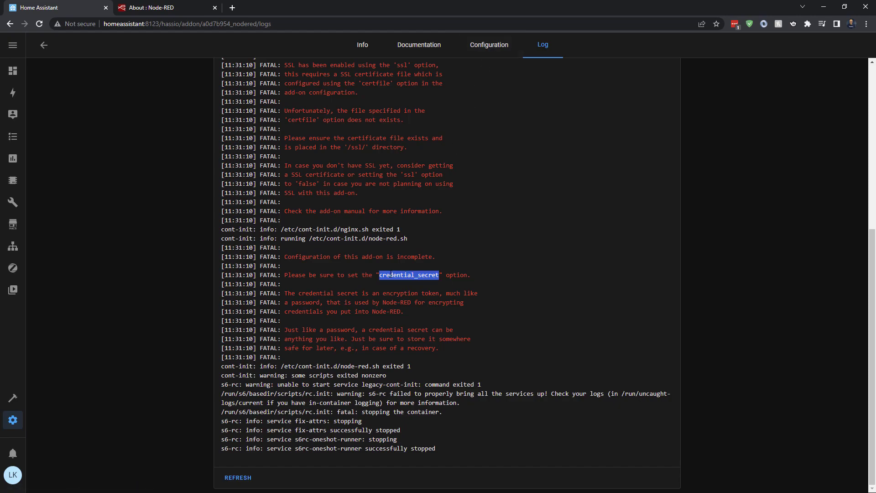
{"action": "left_click", "coordinate": [493, 54]}
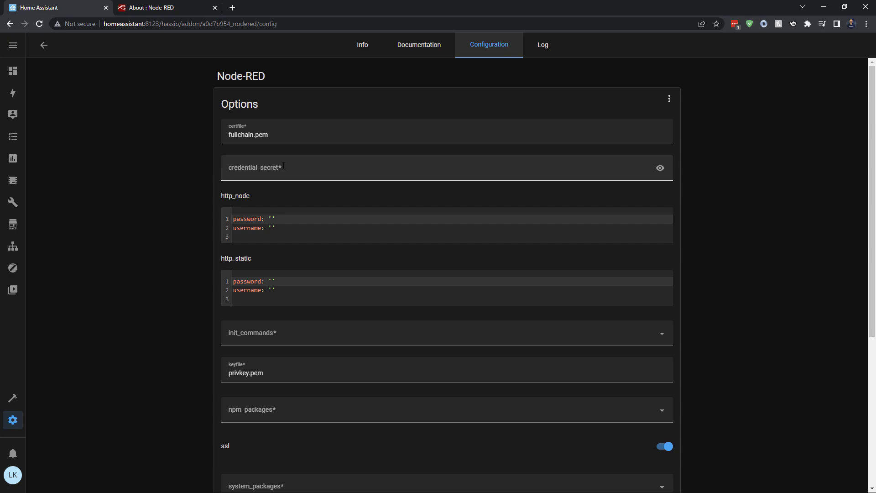
{"action": "left_click", "coordinate": [305, 171]}
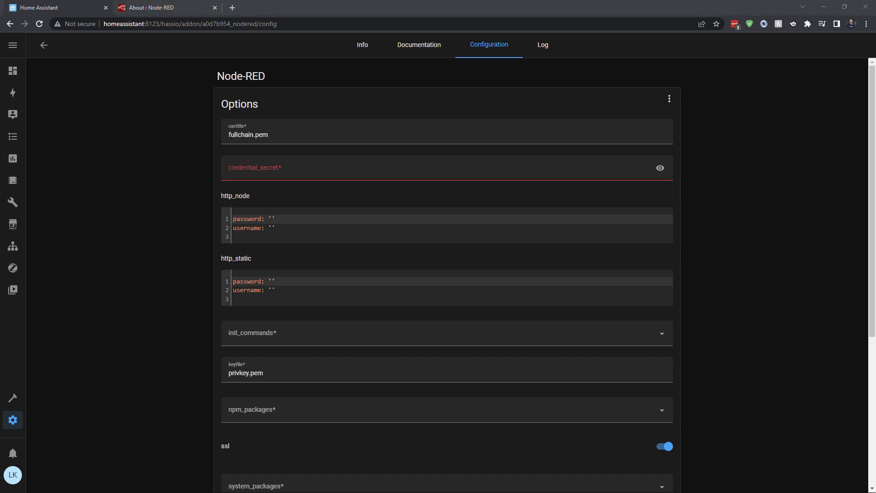
{"action": "left_click", "coordinate": [290, 178]}
{"action": "key", "text": "ctrl+v"}
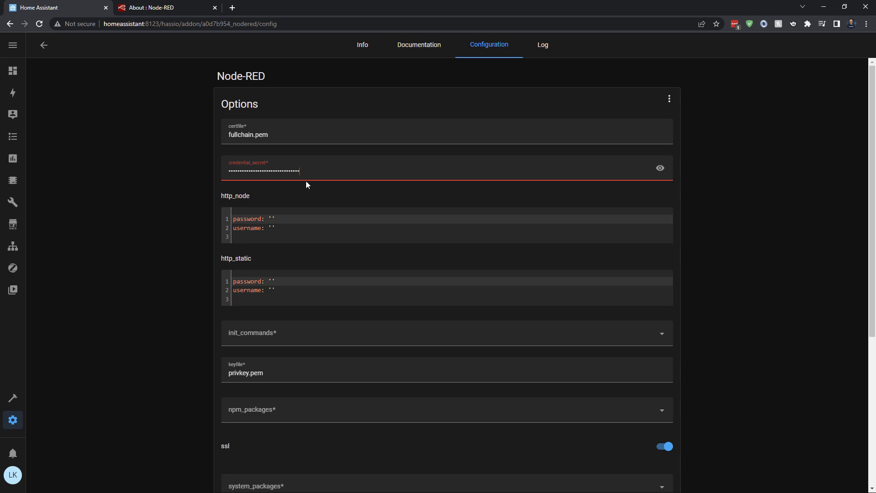
{"action": "key", "text": "Tab"}
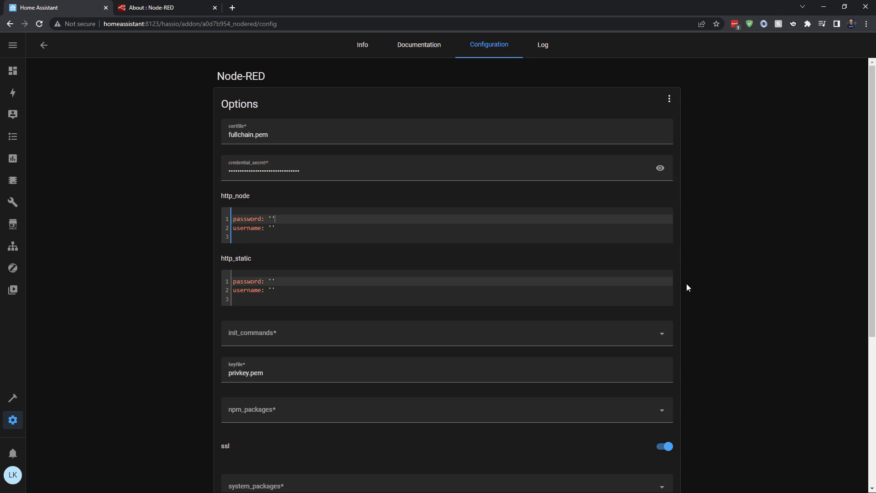
Disable ssl in the Node-RED add-on's options, save the configuration and return to the add-on's info page.
{"action": "scroll", "coordinate": [687, 287], "scroll_direction": "down", "scroll_amount": 3}
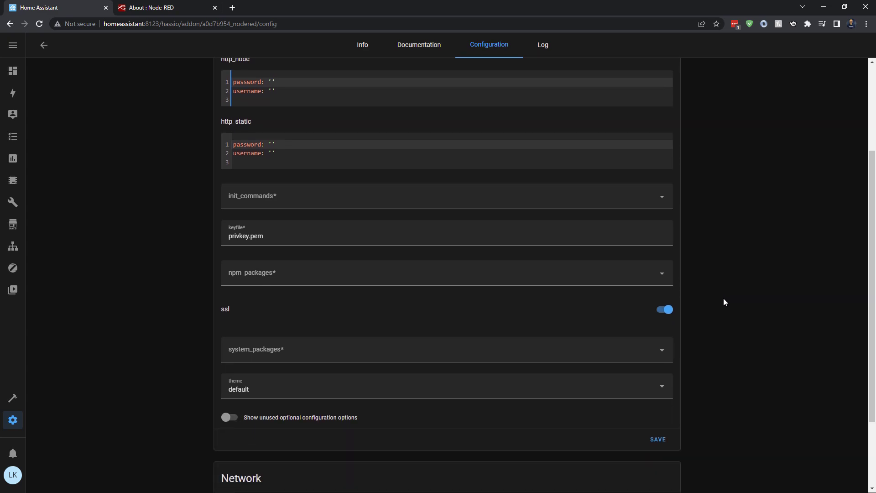
{"action": "scroll", "coordinate": [722, 301], "scroll_direction": "down", "scroll_amount": 2}
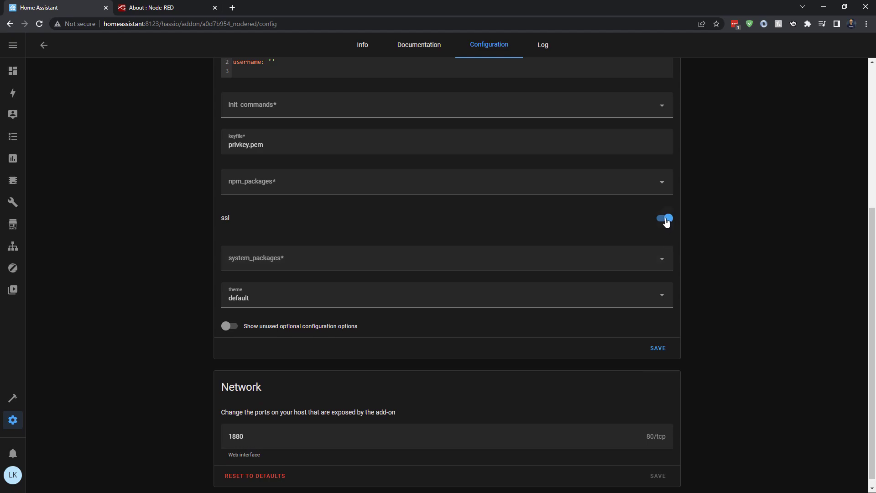
{"action": "left_click", "coordinate": [666, 220]}
{"action": "left_click", "coordinate": [658, 348]}
{"action": "left_click", "coordinate": [370, 49]}
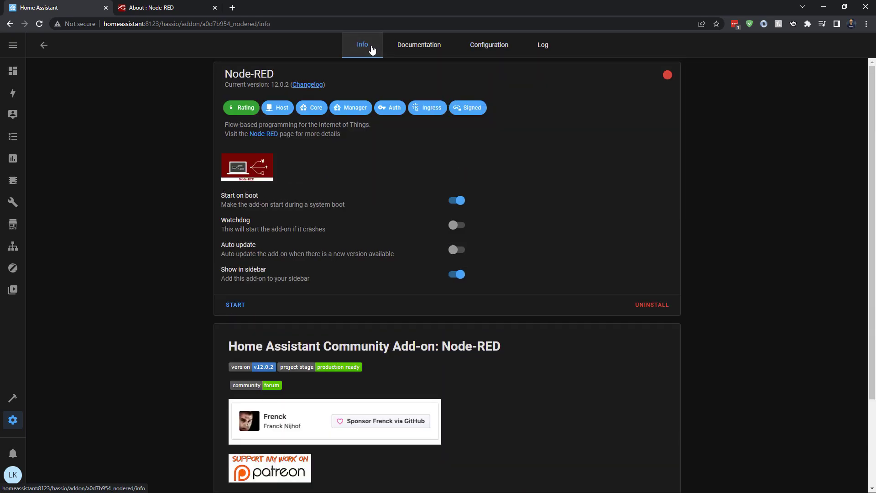
Start the Node-RED add-on and open its web UI.
{"action": "left_click", "coordinate": [236, 305]}
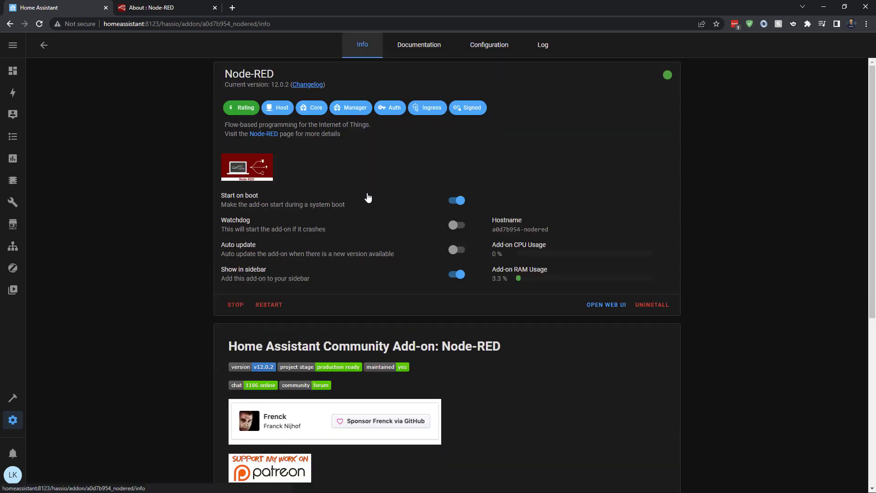
{"action": "left_click", "coordinate": [603, 306]}
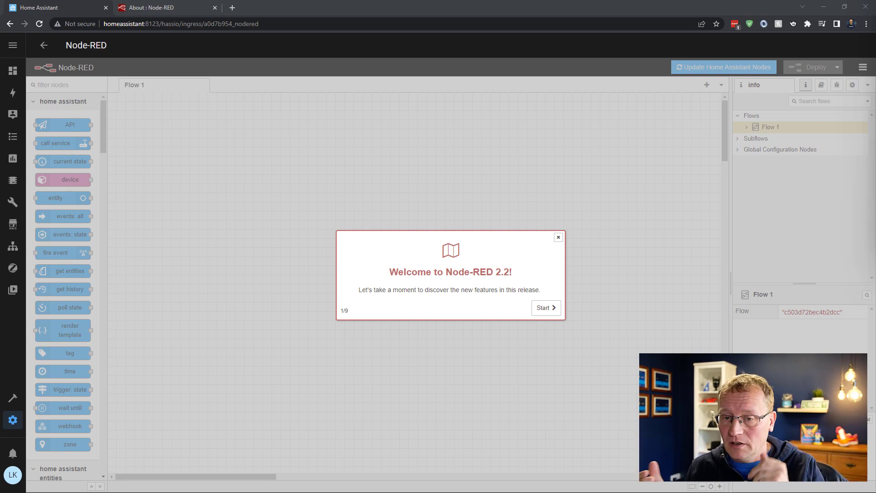
Go through the Node-RED 2.2 welcome tour and leave it for the Flow 1 workspace.
{"action": "left_click", "coordinate": [546, 308]}
{"action": "left_click", "coordinate": [545, 315]}
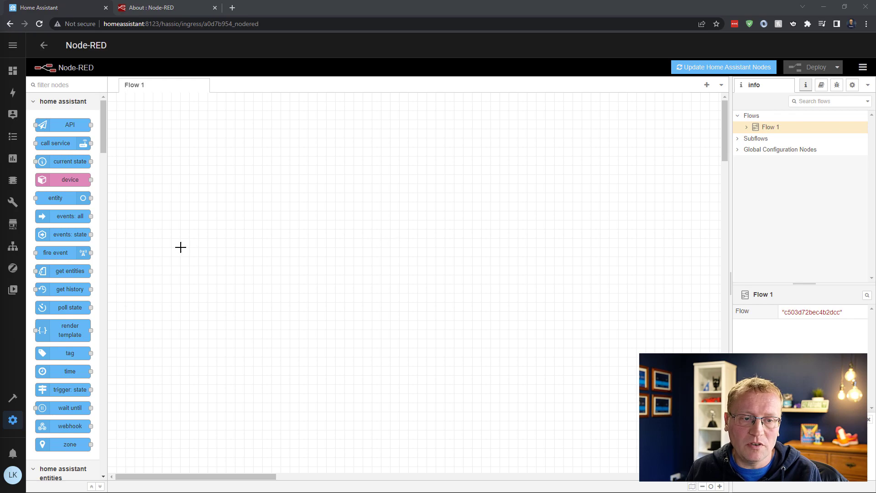
{"action": "mouse_move", "coordinate": [59, 235]}
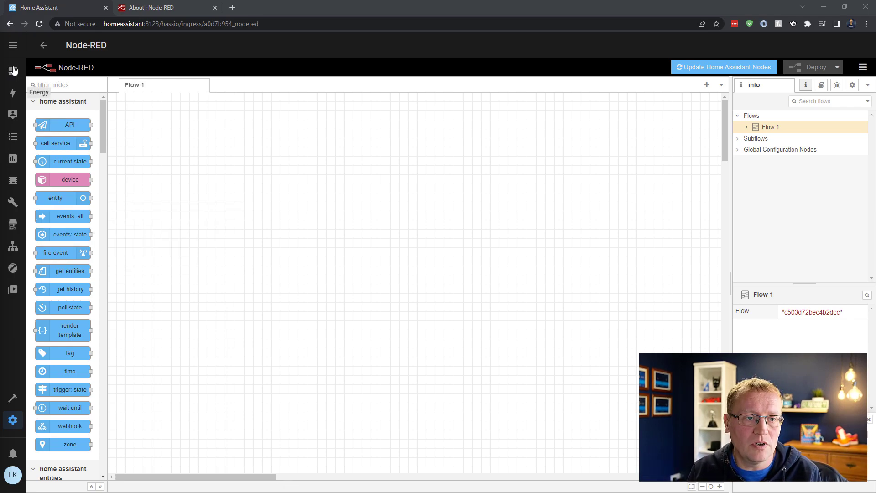
Open the automation "Turn off outside lights when day brightens" from Home Assistant's list of automations.
{"action": "left_click", "coordinate": [13, 420]}
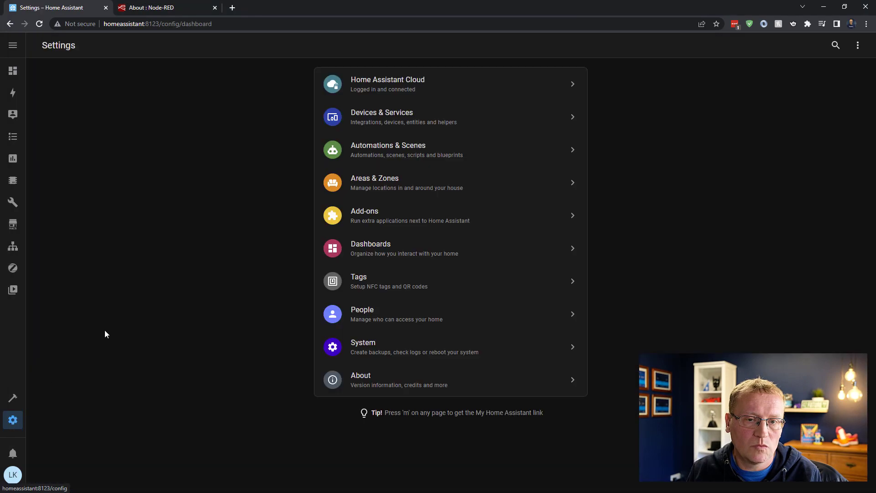
{"action": "left_click", "coordinate": [395, 153]}
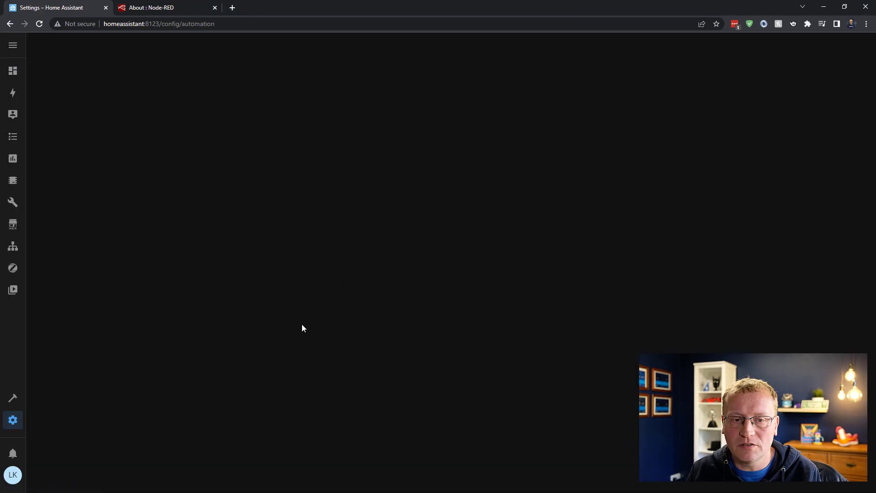
{"action": "scroll", "coordinate": [214, 351], "scroll_direction": "down", "scroll_amount": 7}
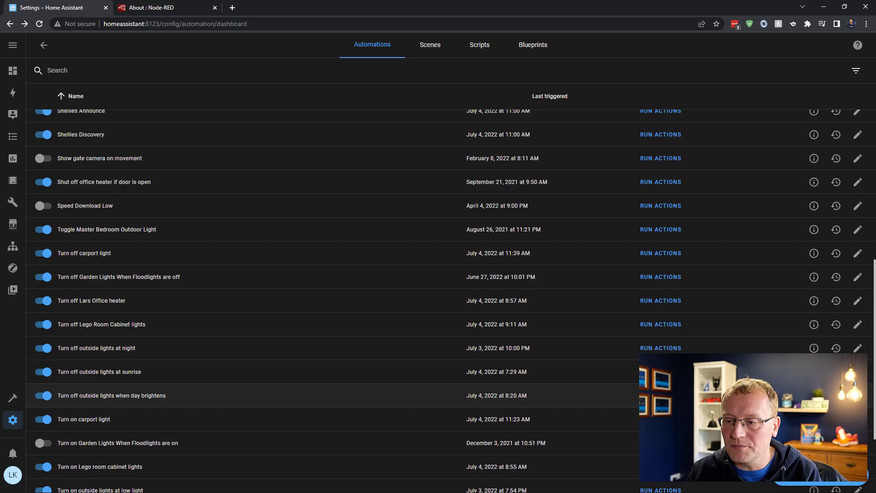
{"action": "left_click", "coordinate": [137, 395]}
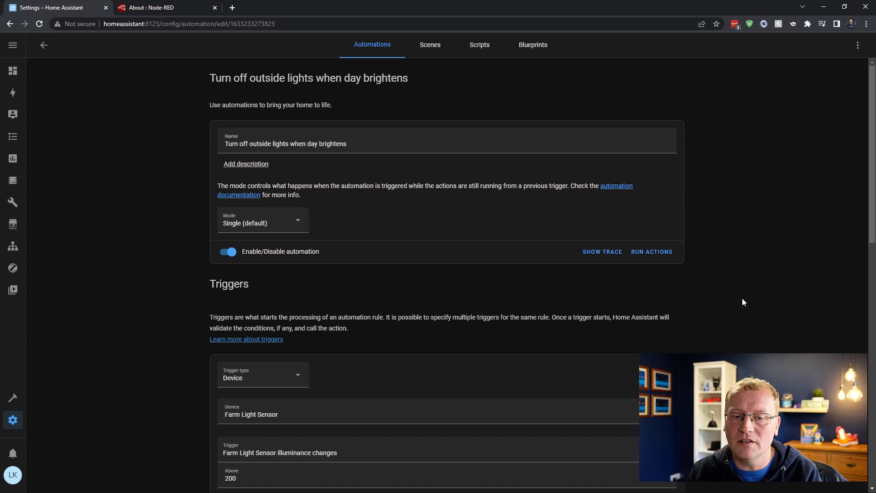
Examine the automation's light sensor trigger, its threshold and duration, and the action applied to the outdoor lights.
{"action": "scroll", "coordinate": [743, 301], "scroll_direction": "down", "scroll_amount": 3}
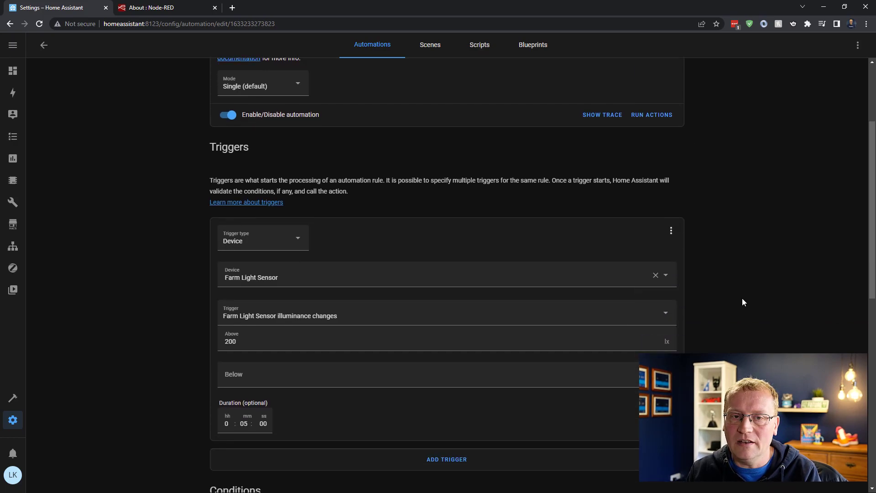
{"action": "scroll", "coordinate": [742, 297], "scroll_direction": "up", "scroll_amount": 2}
{"action": "scroll", "coordinate": [741, 297], "scroll_direction": "down", "scroll_amount": 3}
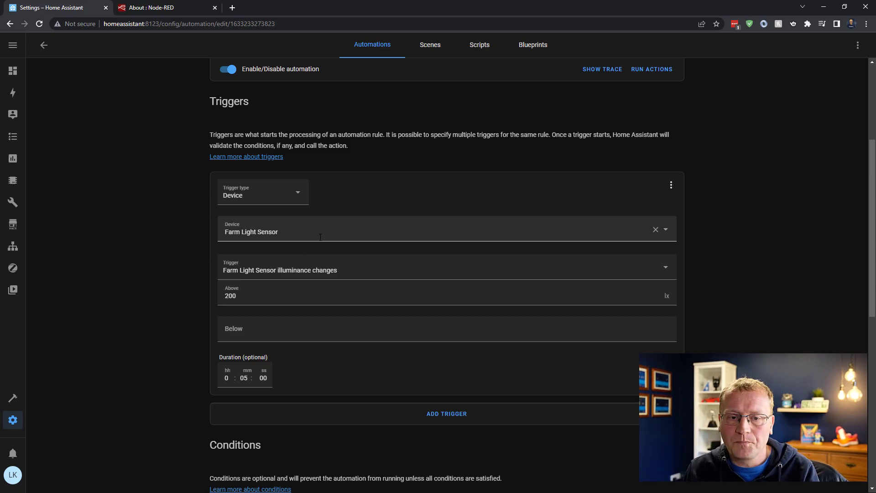
{"action": "left_click", "coordinate": [254, 295]}
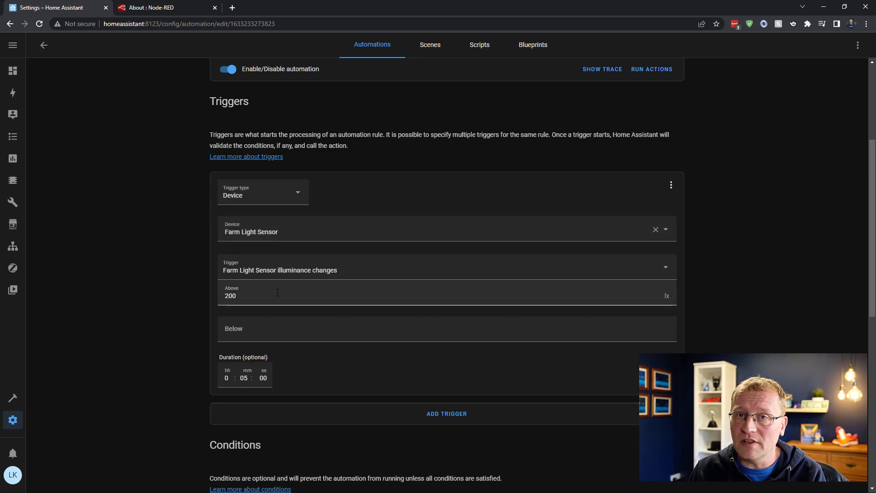
{"action": "scroll", "coordinate": [371, 299], "scroll_direction": "down", "scroll_amount": 3}
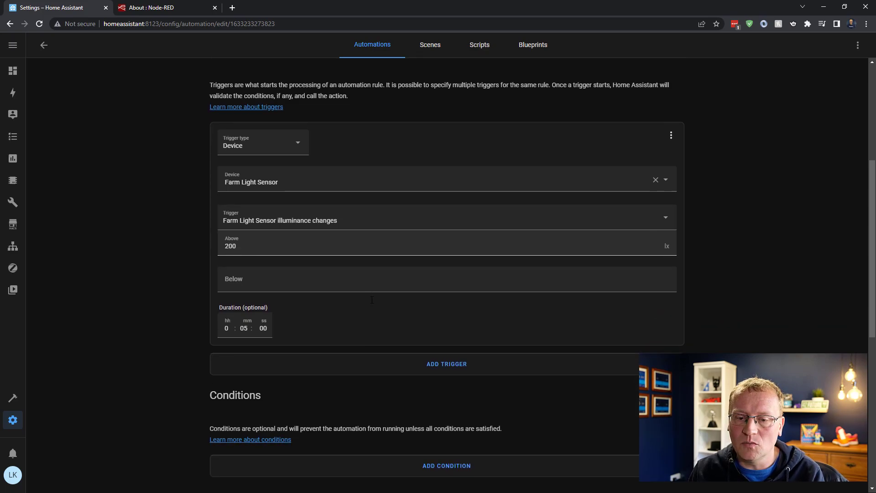
{"action": "scroll", "coordinate": [371, 299], "scroll_direction": "up", "scroll_amount": 3}
{"action": "scroll", "coordinate": [372, 300], "scroll_direction": "down", "scroll_amount": 1}
{"action": "scroll", "coordinate": [372, 300], "scroll_direction": "down", "scroll_amount": 9}
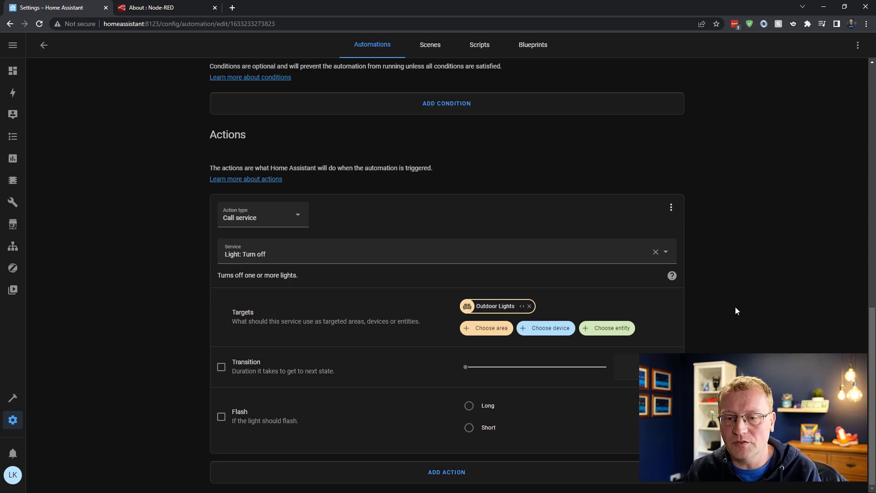
{"action": "scroll", "coordinate": [735, 307], "scroll_direction": "up", "scroll_amount": 10}
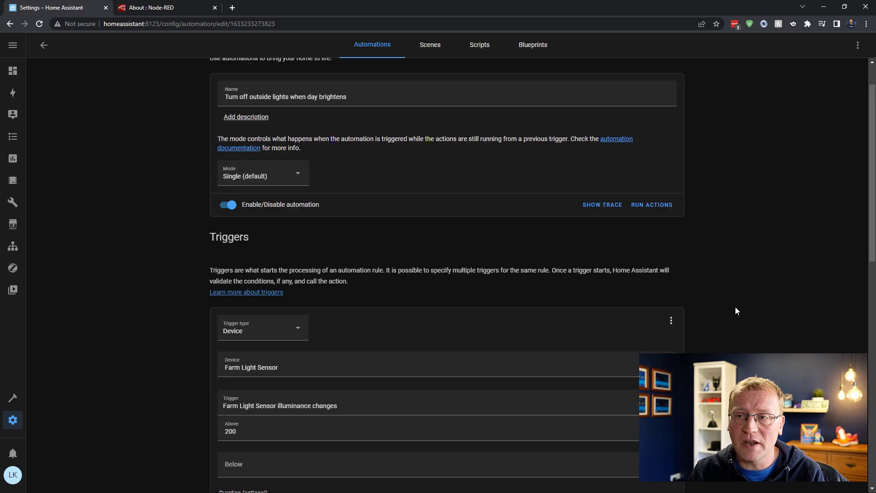
{"action": "scroll", "coordinate": [735, 310], "scroll_direction": "up", "scroll_amount": 1}
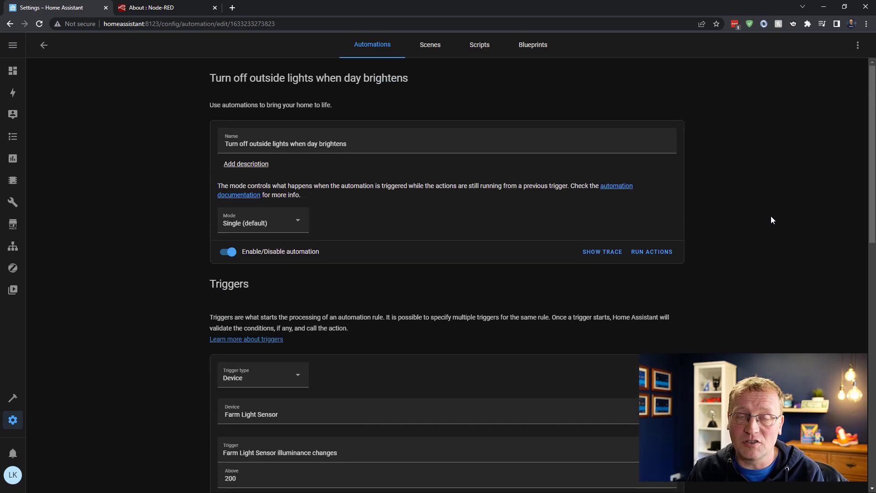
View the automation's YAML code, return to the visual editor and review the trigger settings.
{"action": "left_click", "coordinate": [858, 45]}
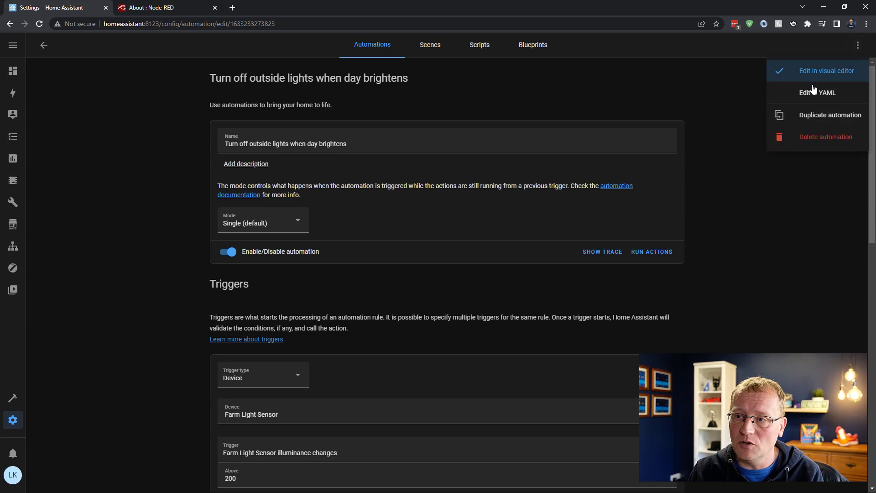
{"action": "left_click", "coordinate": [811, 93]}
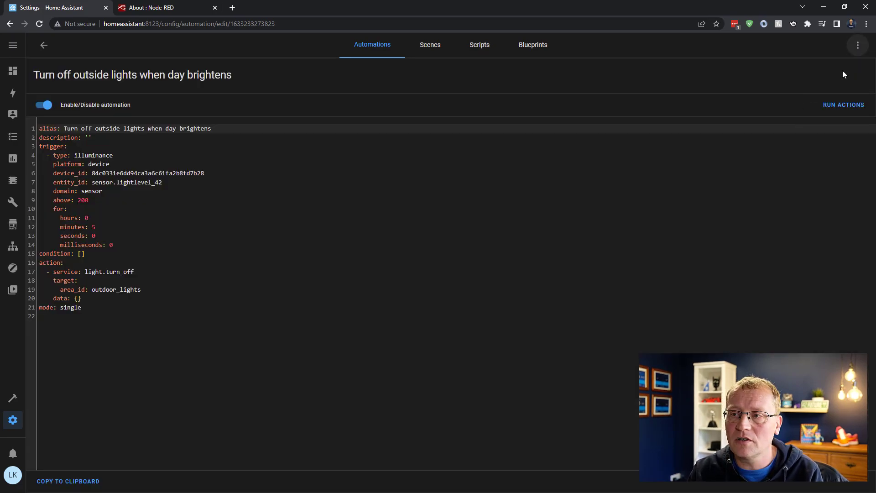
{"action": "left_click", "coordinate": [857, 45]}
{"action": "left_click", "coordinate": [818, 76]}
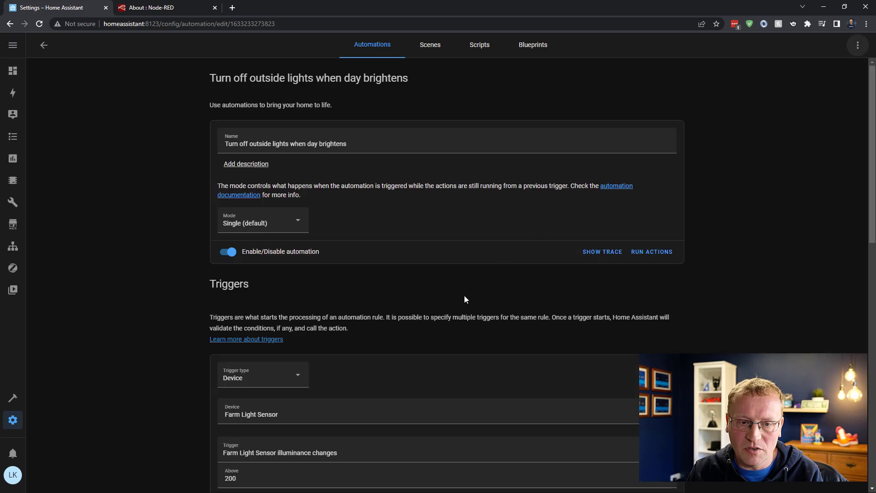
{"action": "scroll", "coordinate": [464, 300], "scroll_direction": "down", "scroll_amount": 5}
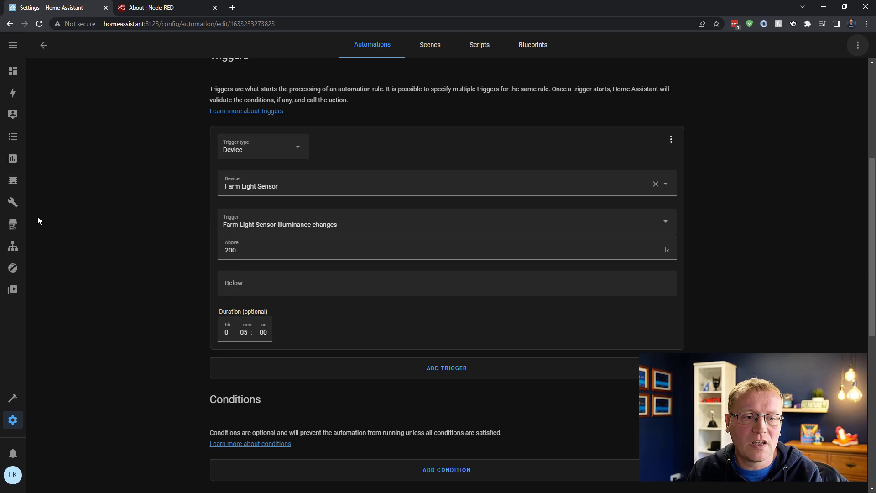
Open Node-RED, add an events: state node to Flow 1 and name it "Light is fading".
{"action": "left_click", "coordinate": [12, 247]}
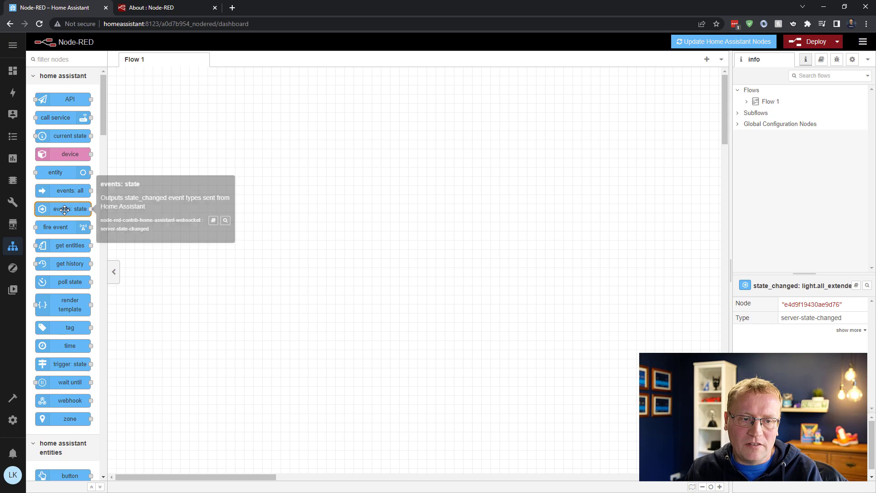
{"action": "left_click_drag", "start_coordinate": [64, 210], "coordinate": [254, 245]}
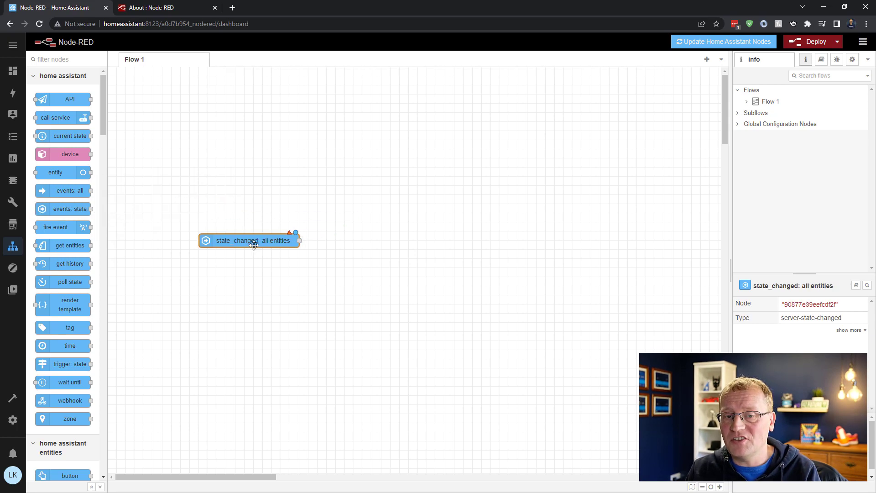
{"action": "double_click", "coordinate": [285, 238]}
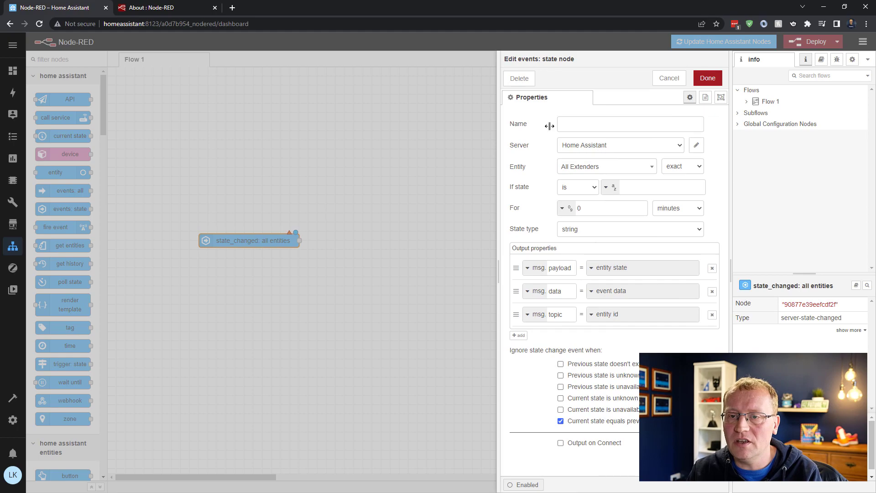
{"action": "left_click", "coordinate": [580, 121]}
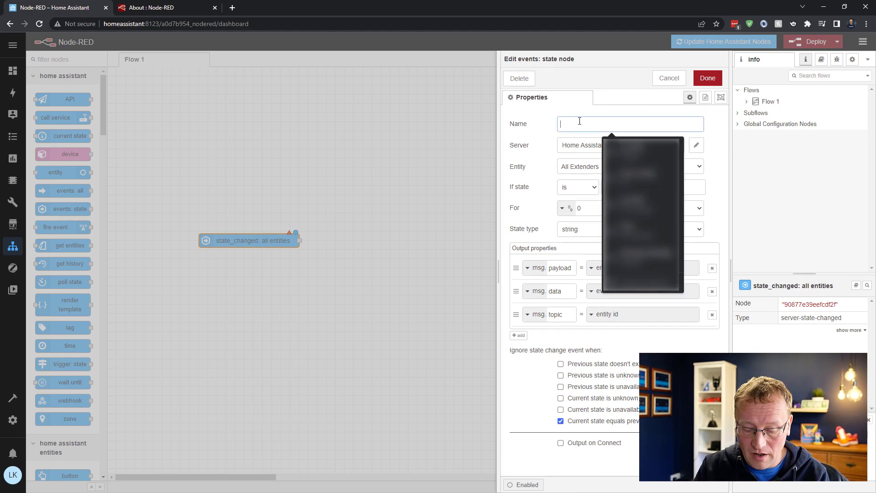
{"action": "type", "text": "Light is fading"}
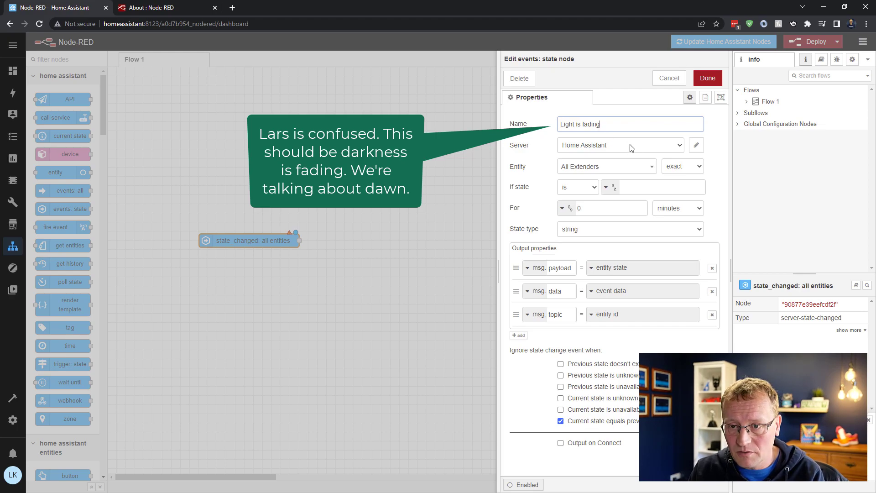
Set the events: state node's entity to Farm Light Sensor, keeping the exact match type.
{"action": "left_click", "coordinate": [647, 170]}
{"action": "type", "text": "light"}
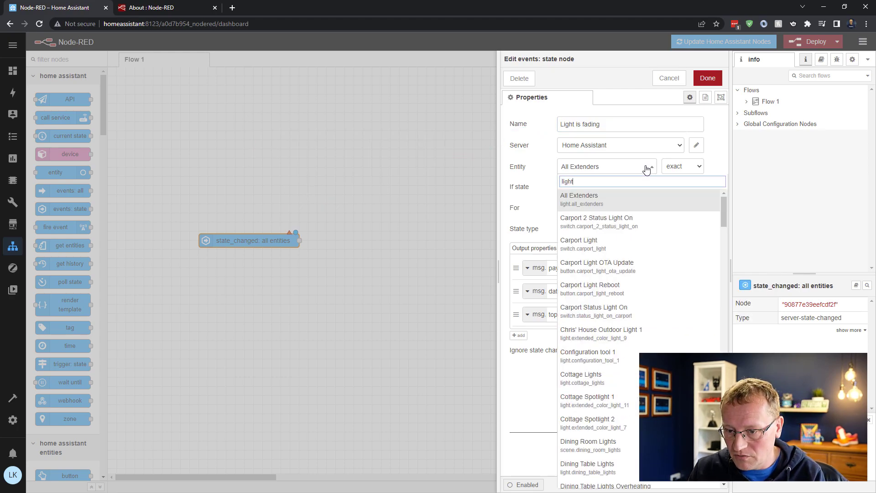
{"action": "key", "text": "BackSpace"}
{"action": "key", "text": "BackSpace"}
{"action": "key", "text": "BackSpace"}
{"action": "key", "text": "BackSpace"}
{"action": "key", "text": "BackSpace"}
{"action": "type", "text": "farm"}
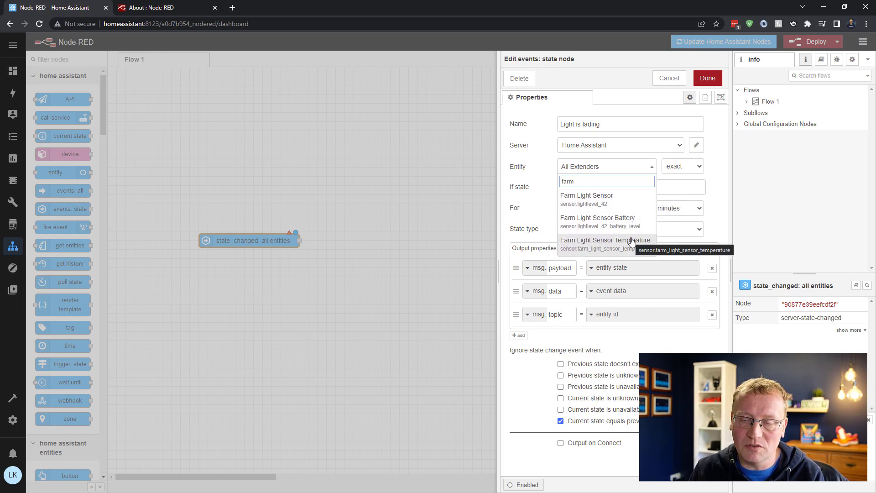
{"action": "left_click", "coordinate": [619, 199]}
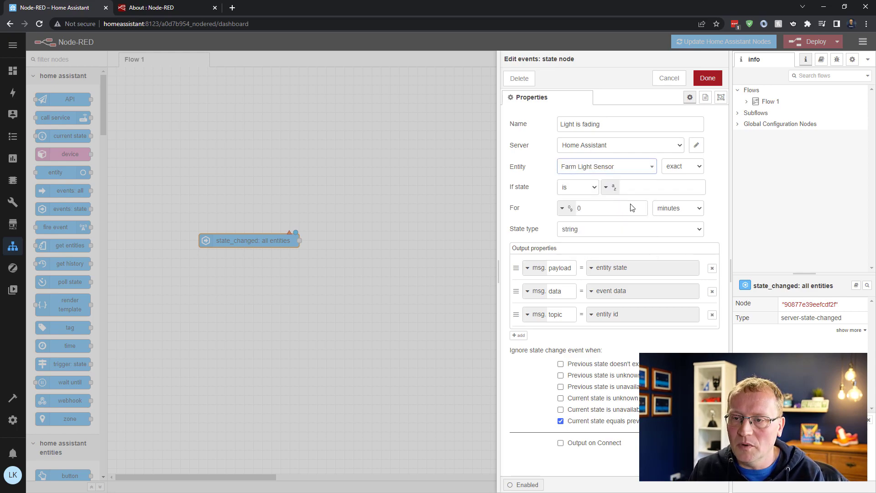
{"action": "left_click", "coordinate": [698, 169]}
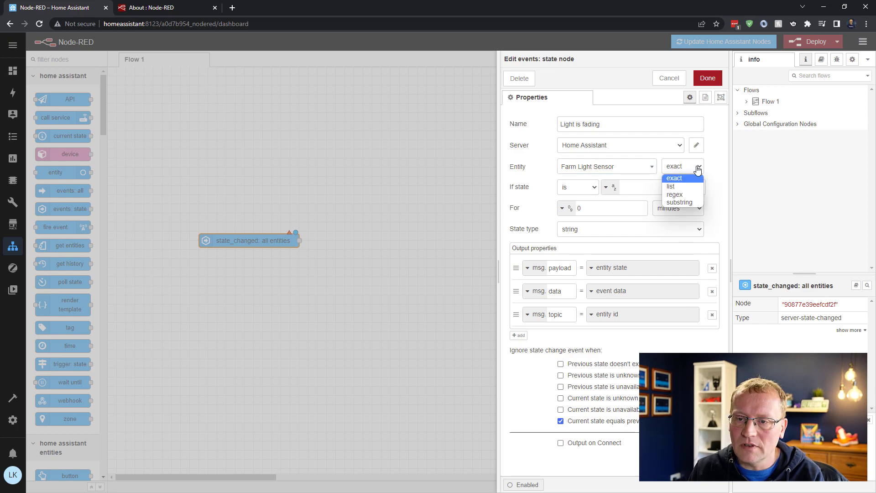
{"action": "left_click", "coordinate": [672, 170]}
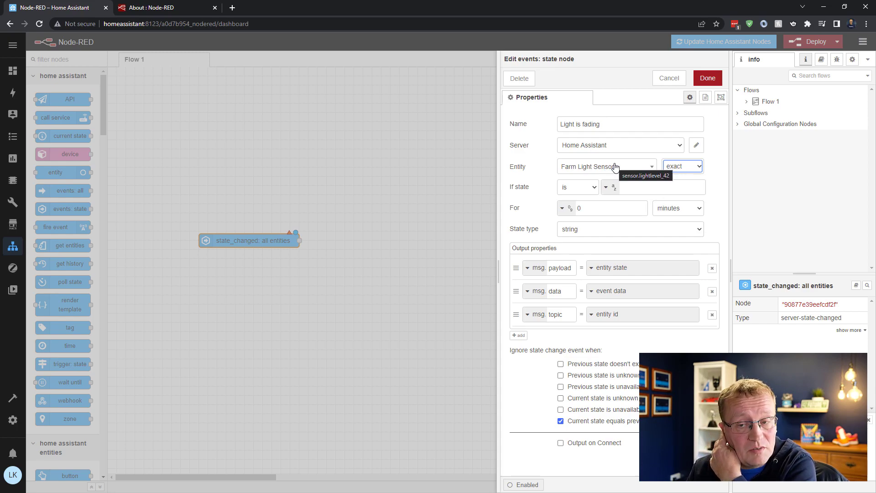
Make the events: state node trigger if the state is < 200 for 5 minutes.
{"action": "left_click", "coordinate": [591, 189]}
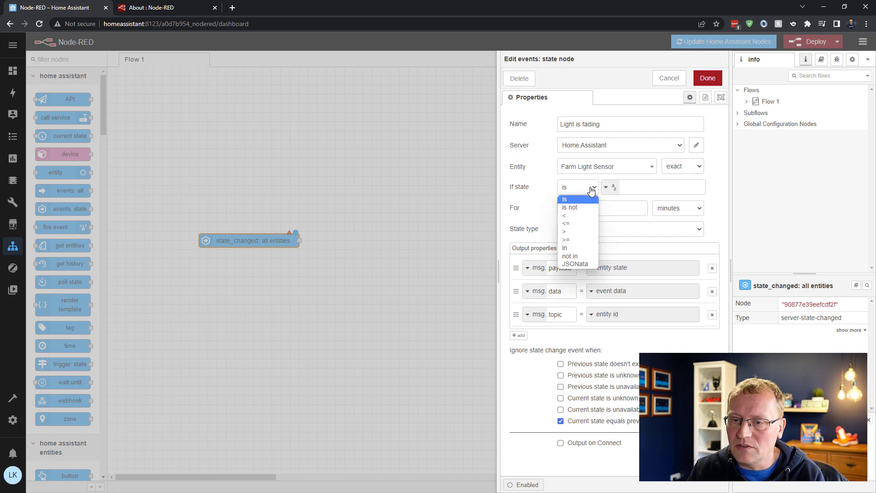
{"action": "left_click", "coordinate": [578, 217]}
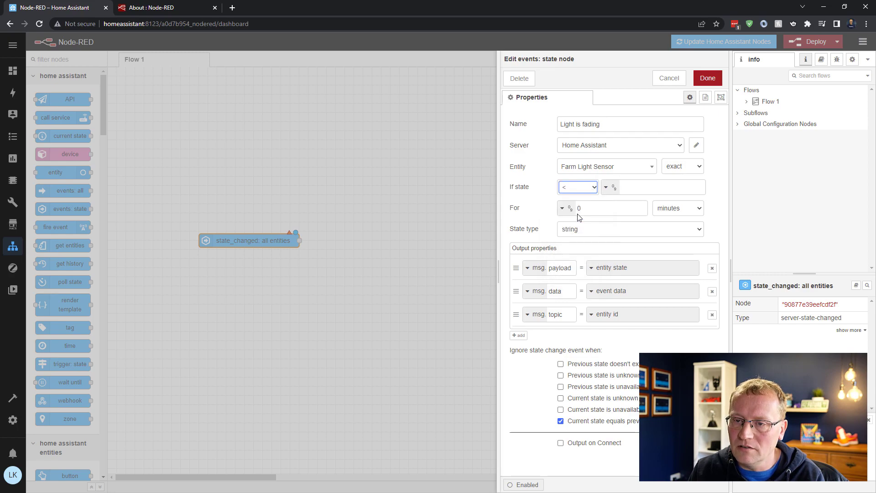
{"action": "left_click", "coordinate": [638, 187]}
{"action": "type", "text": "200"}
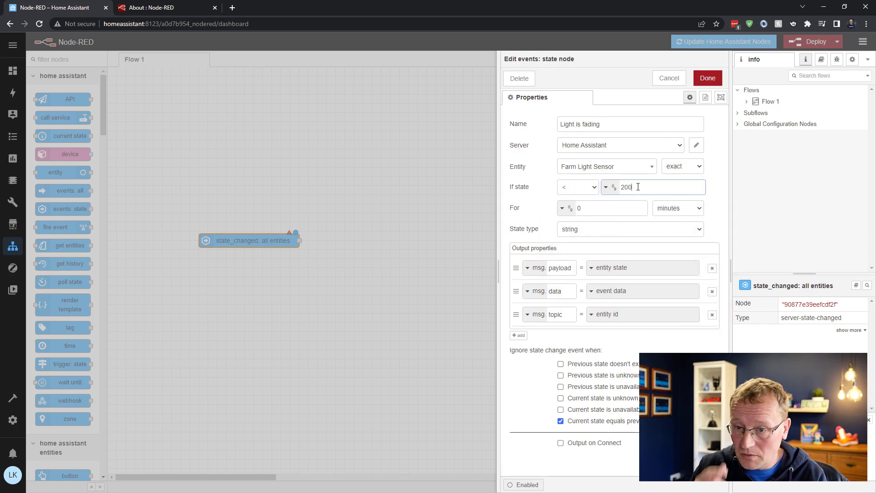
{"action": "left_click", "coordinate": [626, 205]}
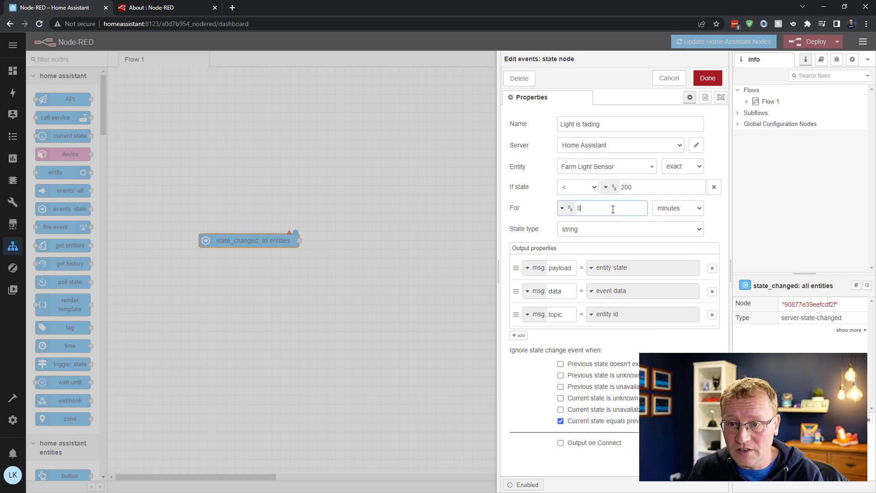
{"action": "double_click", "coordinate": [579, 208]}
{"action": "type", "text": "5"}
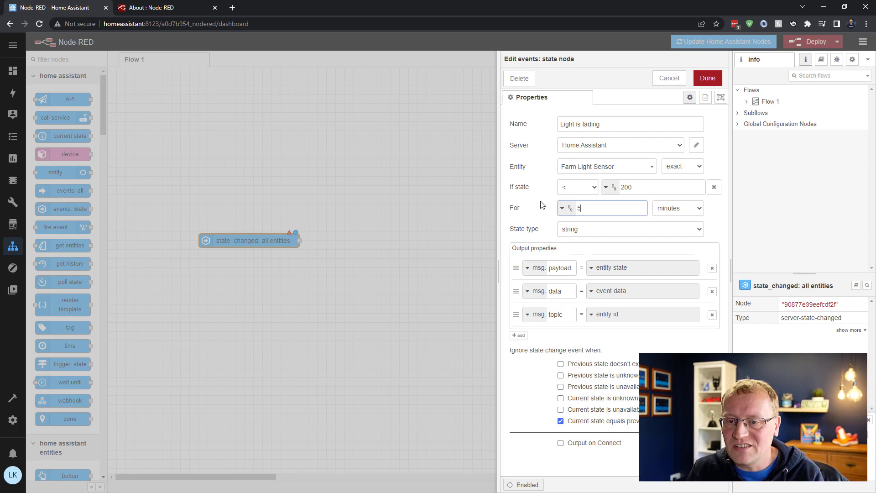
Check the state type options, keep string, and save the events: state node.
{"action": "left_click", "coordinate": [701, 231]}
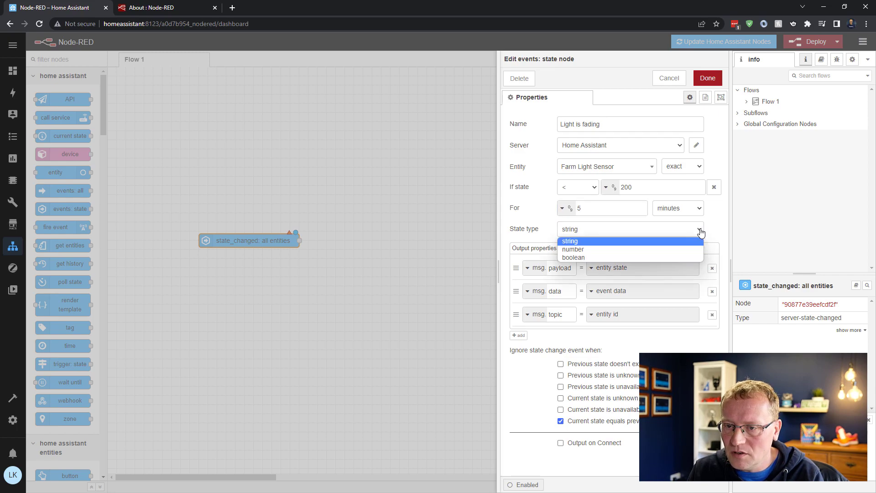
{"action": "left_click", "coordinate": [701, 233]}
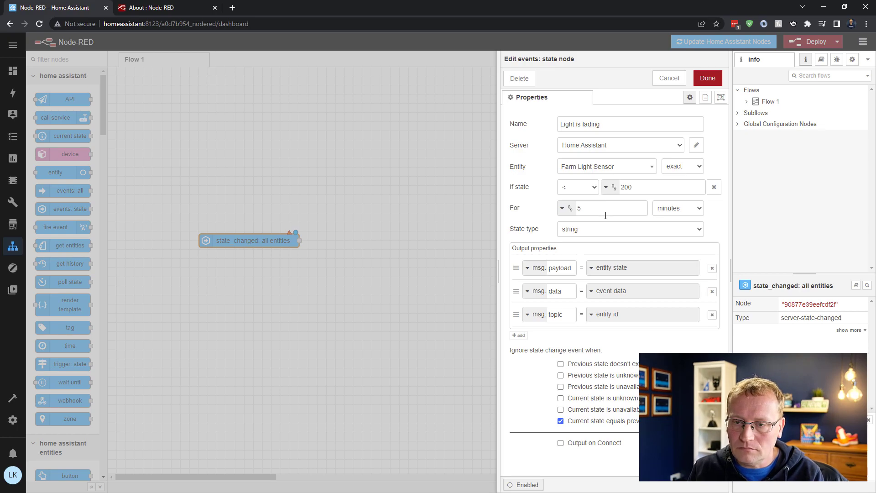
{"action": "left_click", "coordinate": [708, 78]}
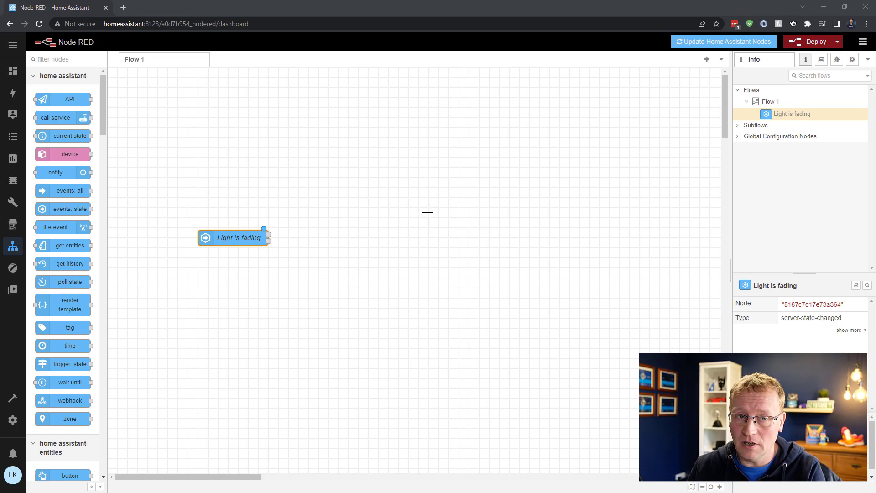
Rename Flow 1 as "Turn off lights at dawn".
{"action": "double_click", "coordinate": [166, 62]}
{"action": "left_click_drag", "start_coordinate": [579, 124], "coordinate": [556, 125]}
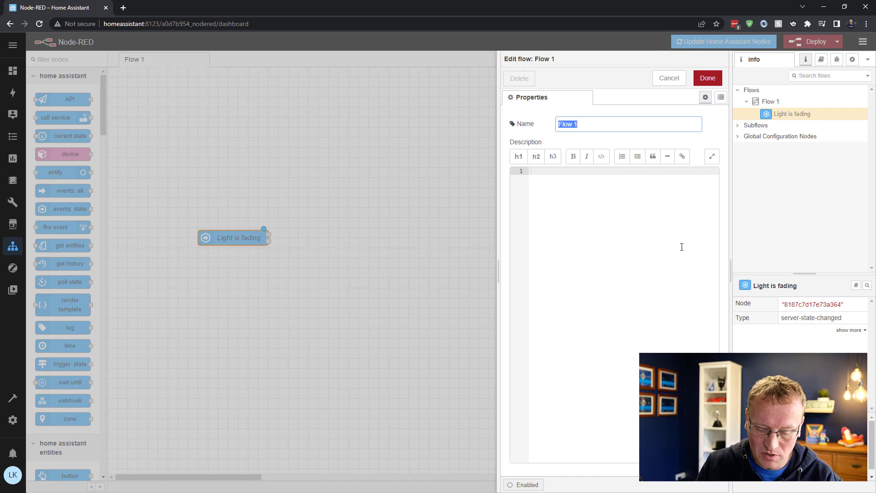
{"action": "type", "text": "Turn"}
{"action": "type", "text": "off lights"}
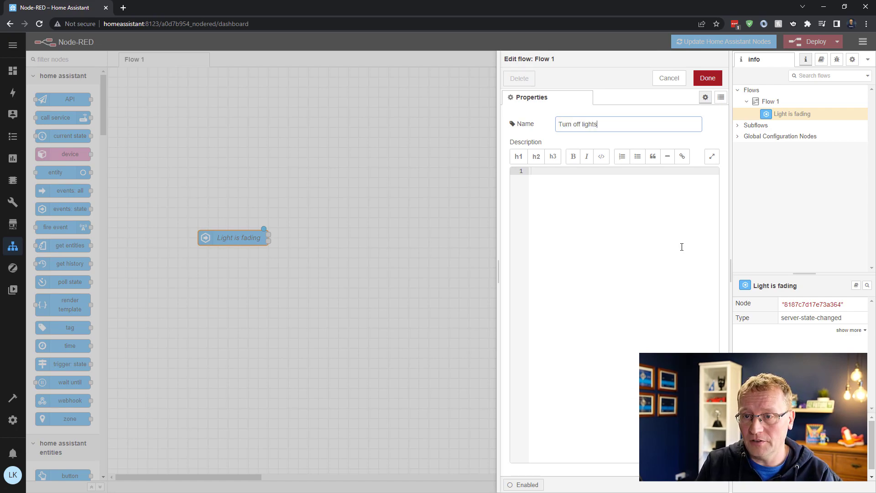
{"action": "type", "text": " at dawn"}
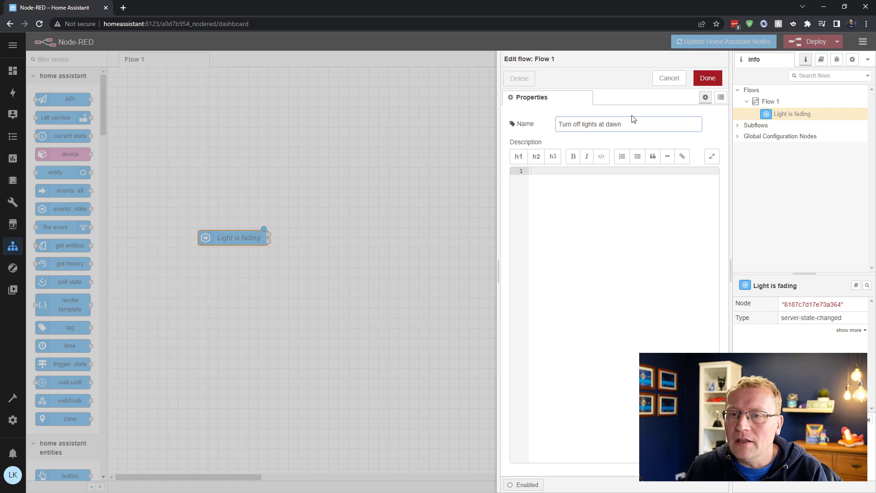
{"action": "left_click", "coordinate": [709, 79]}
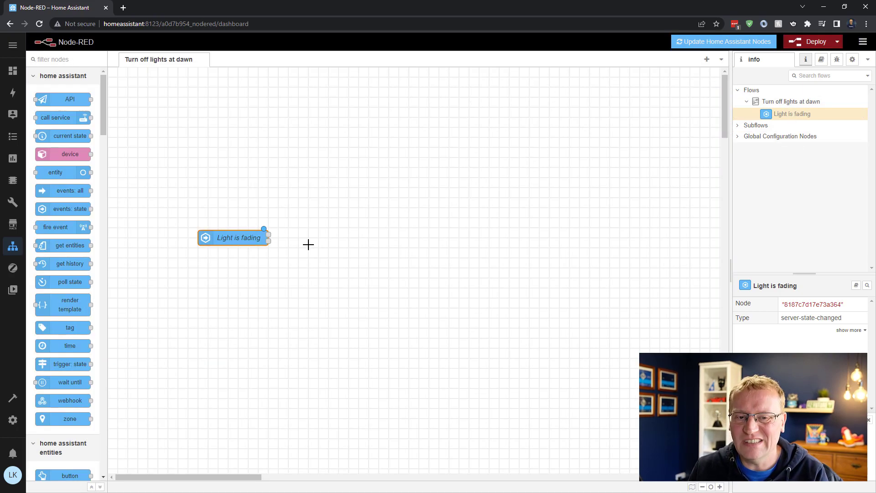
Review the settings of the Light is fading node and close its editor.
{"action": "left_click", "coordinate": [720, 486]}
{"action": "left_click", "coordinate": [720, 487]}
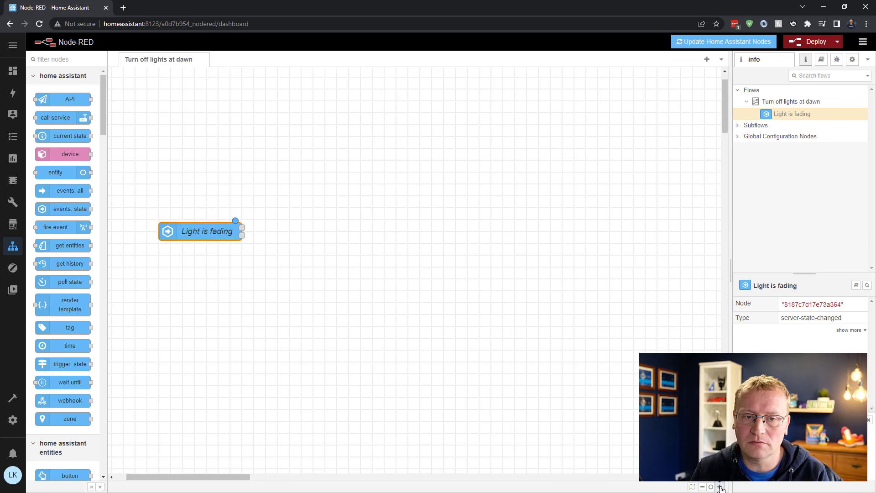
{"action": "left_click", "coordinate": [720, 487]}
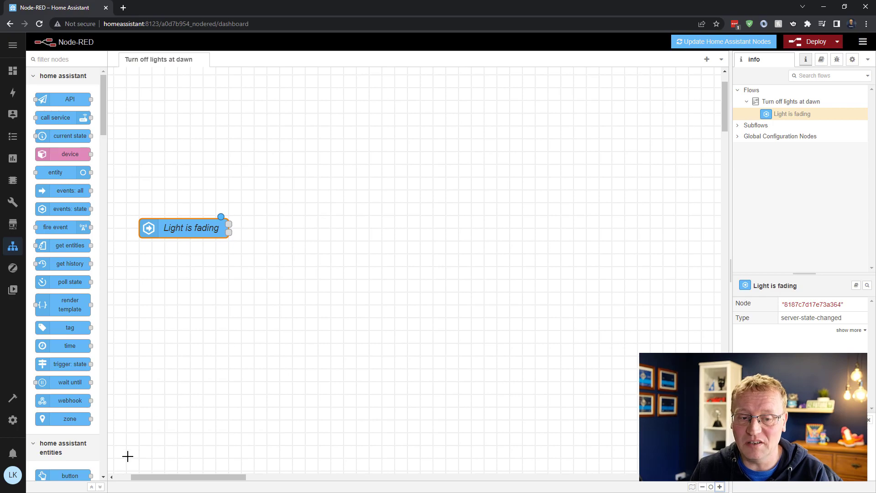
{"action": "left_click_drag", "start_coordinate": [177, 477], "coordinate": [136, 477]}
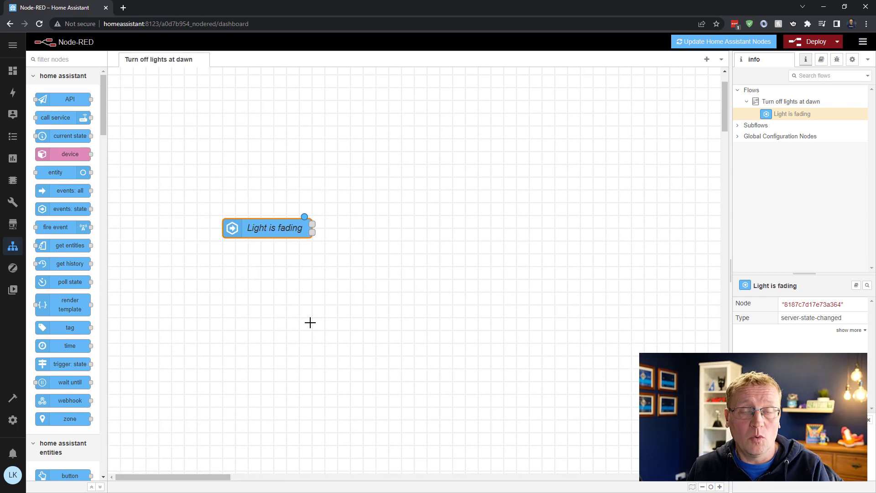
{"action": "double_click", "coordinate": [290, 226]}
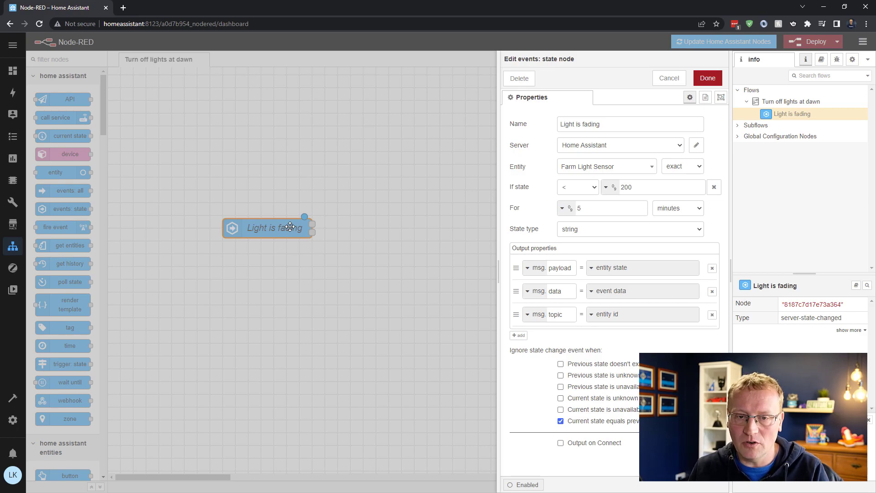
{"action": "left_click", "coordinate": [706, 78]}
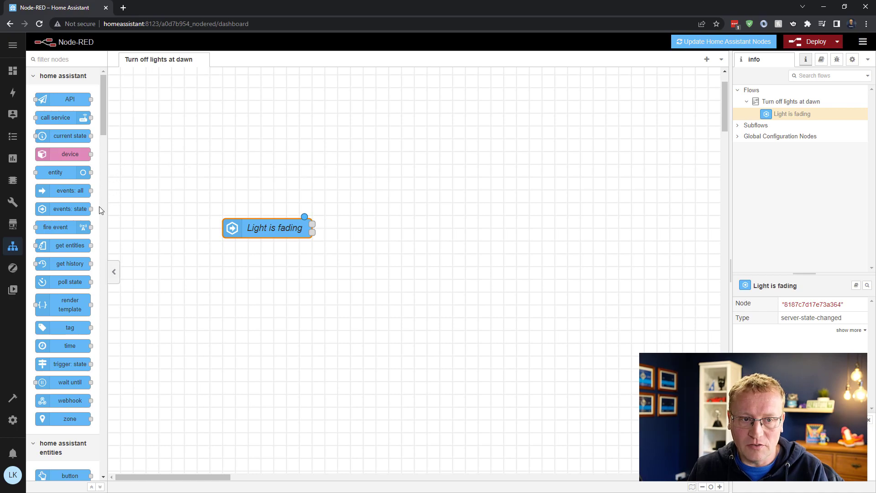
Add a call service node fed by the first output of Light is fading and name it "Turn off outdoor lights".
{"action": "left_click_drag", "start_coordinate": [75, 117], "coordinate": [402, 225]}
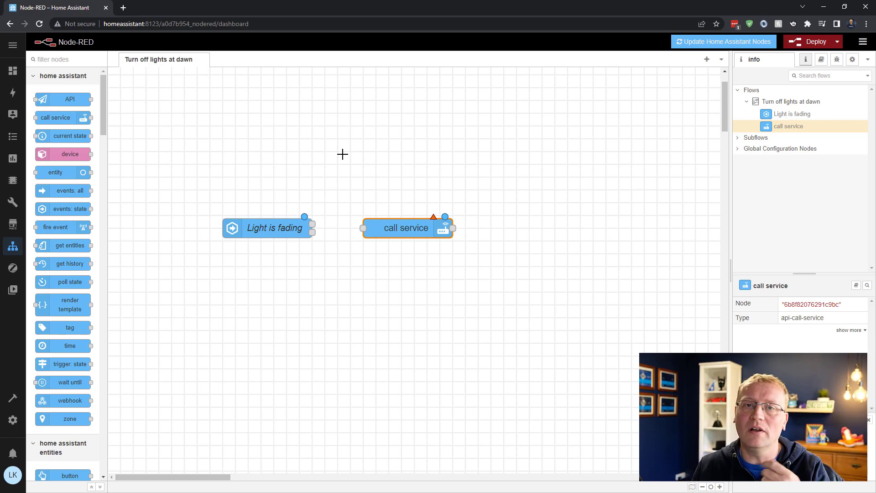
{"action": "left_click_drag", "start_coordinate": [312, 224], "coordinate": [364, 228]}
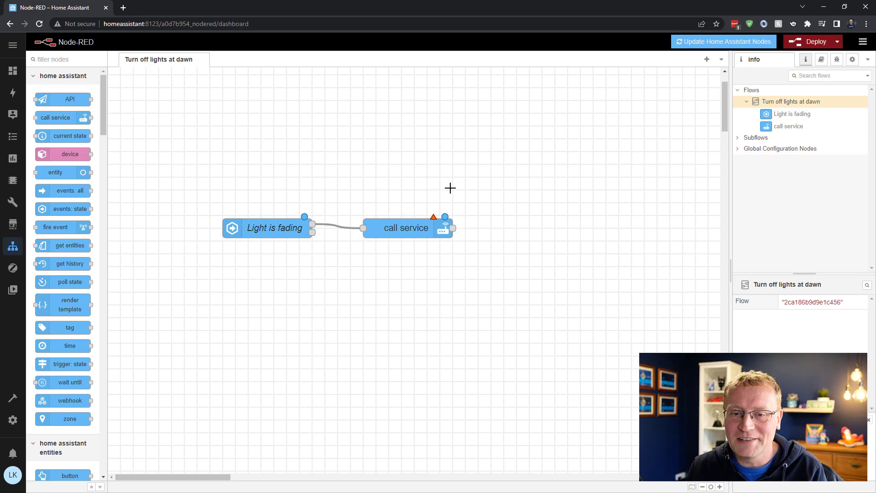
{"action": "double_click", "coordinate": [415, 228]}
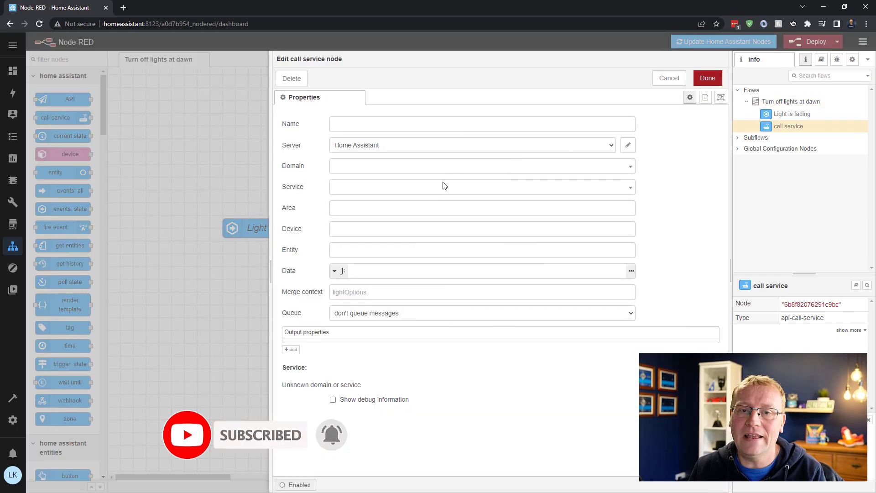
{"action": "left_click", "coordinate": [458, 121]}
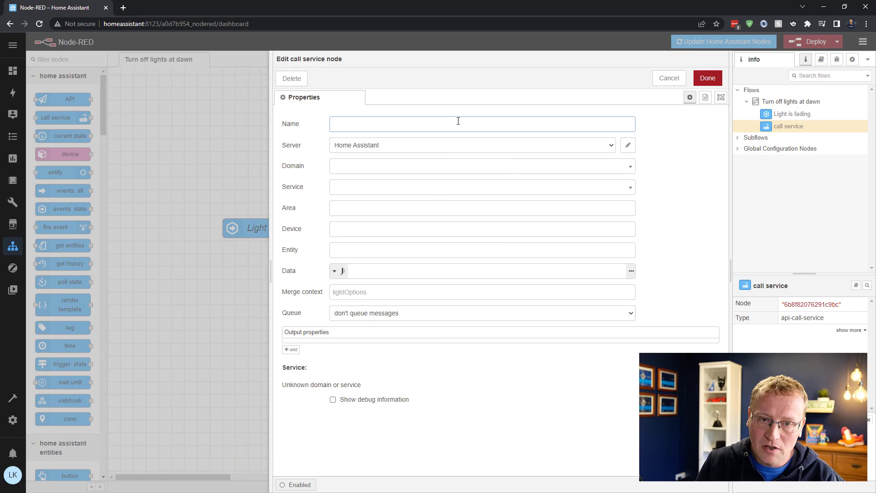
{"action": "type", "text": "Turn of"}
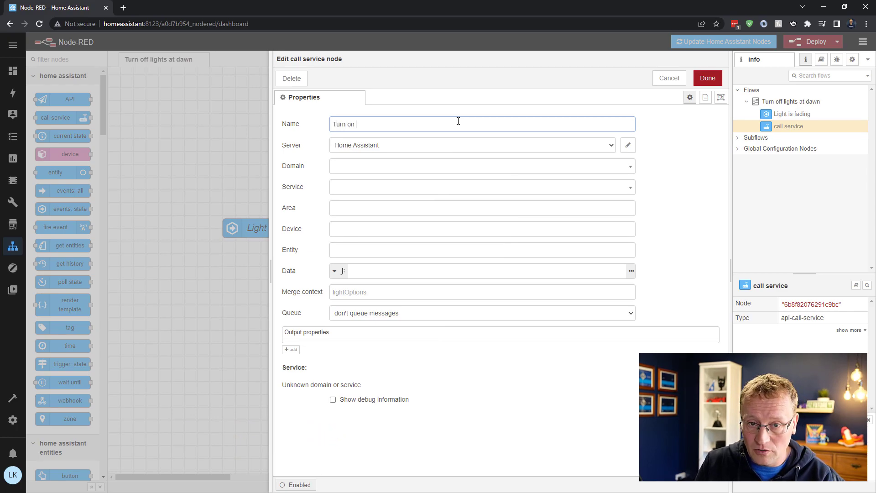
{"action": "type", "text": "f outdoor lights"}
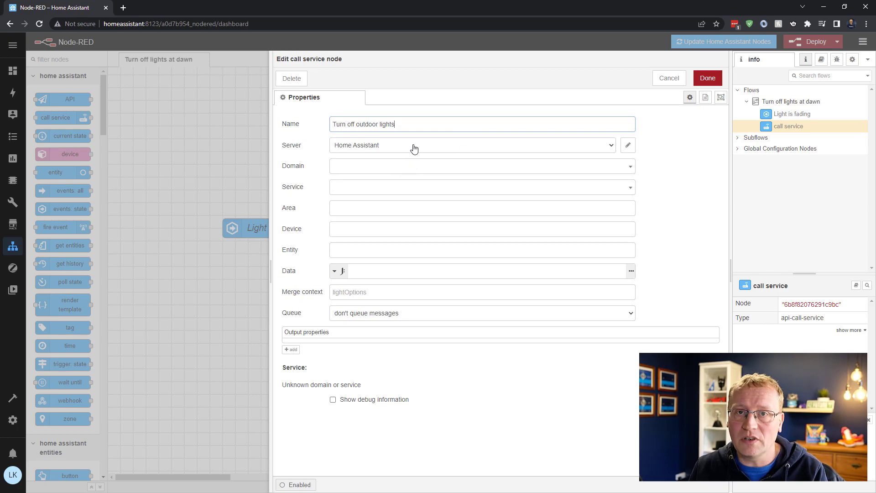
Set the call service node to domain light, service turn_off and area Outdoor Lights.
{"action": "left_click", "coordinate": [479, 167]}
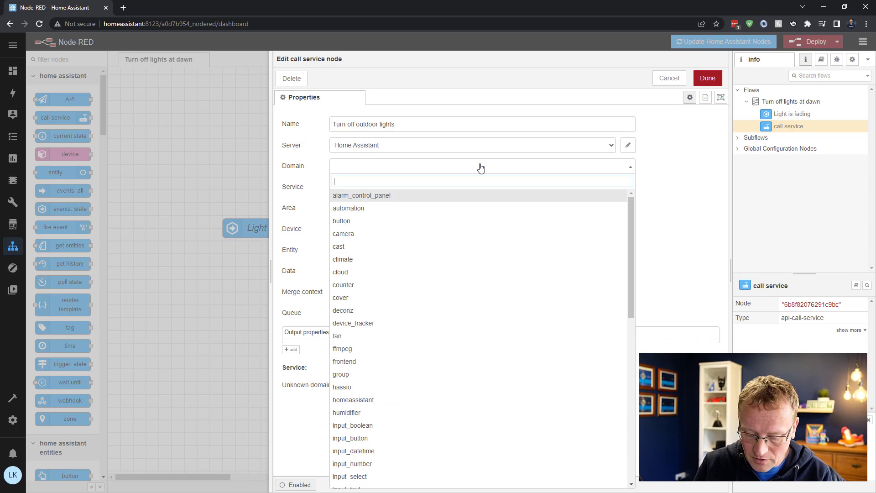
{"action": "type", "text": "light"}
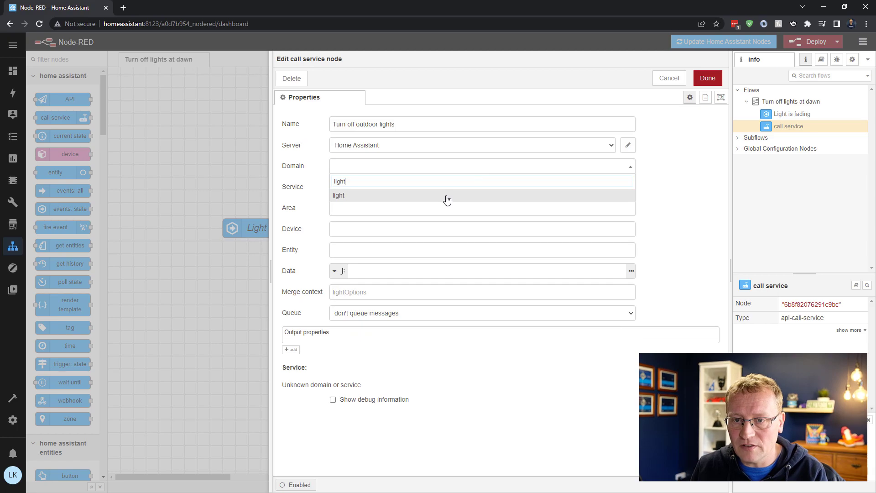
{"action": "left_click", "coordinate": [447, 197]}
{"action": "left_click", "coordinate": [473, 188]}
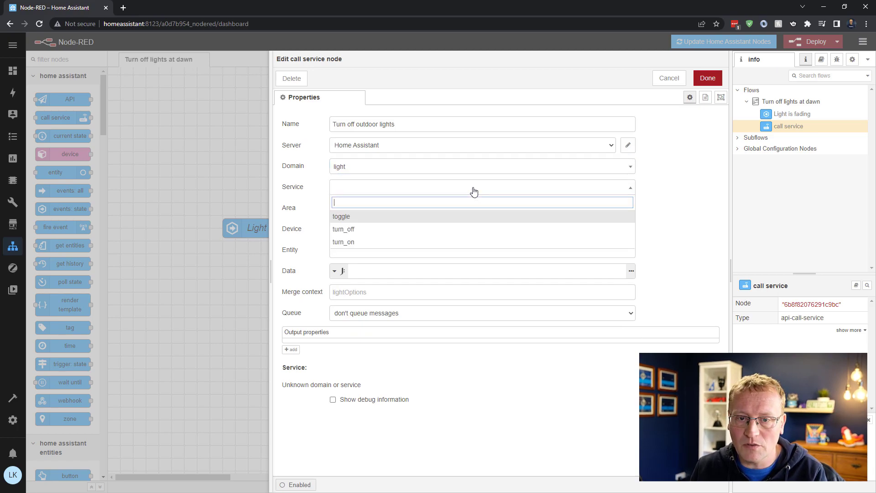
{"action": "left_click", "coordinate": [367, 233]}
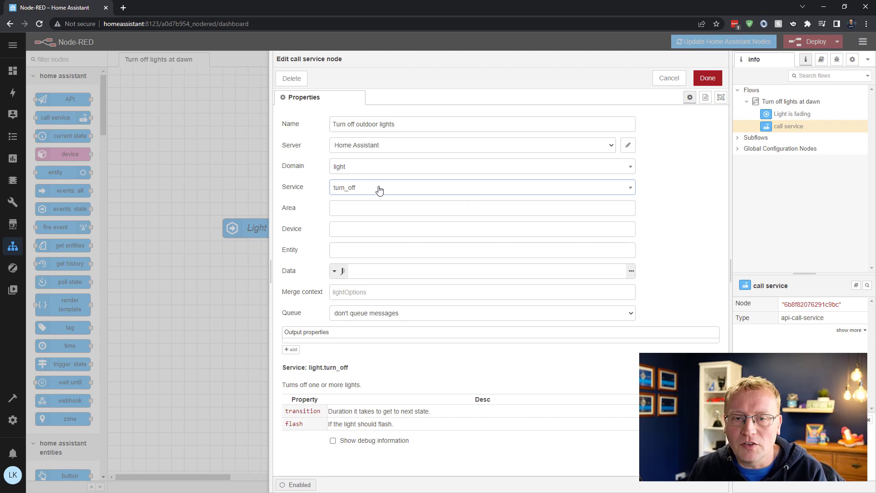
{"action": "left_click", "coordinate": [406, 206]}
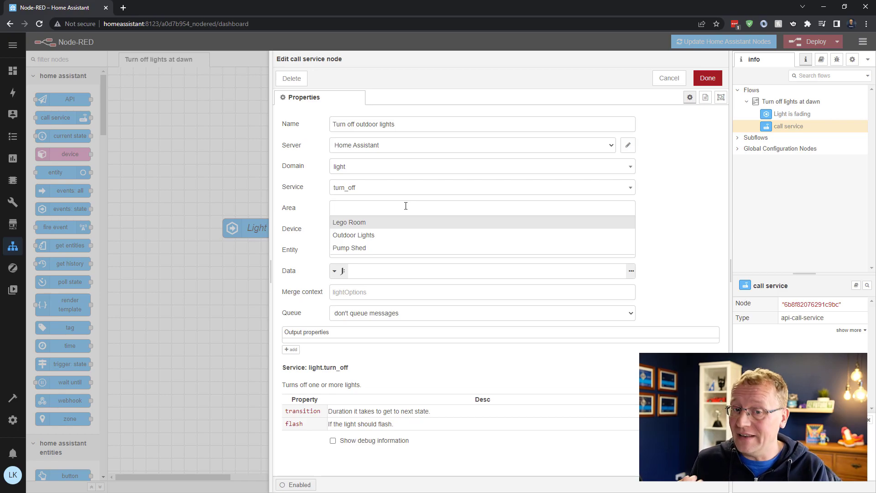
{"action": "left_click", "coordinate": [346, 235]}
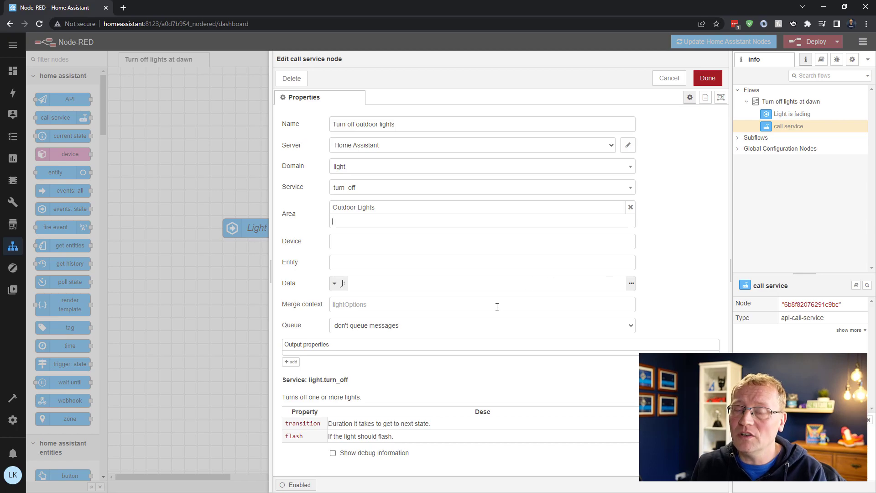
Look at the JSONata expression editor for the node's data, leave it empty, and save the call service node.
{"action": "left_click", "coordinate": [459, 283]}
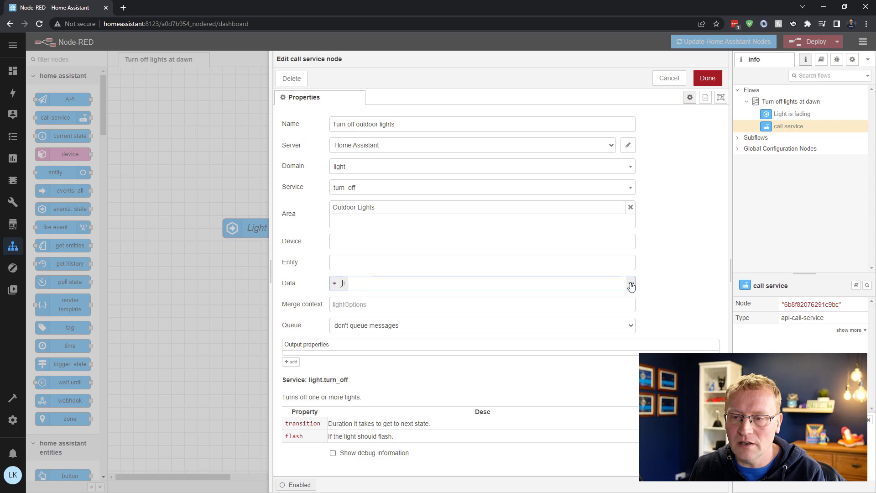
{"action": "key", "text": "ctrl+Return"}
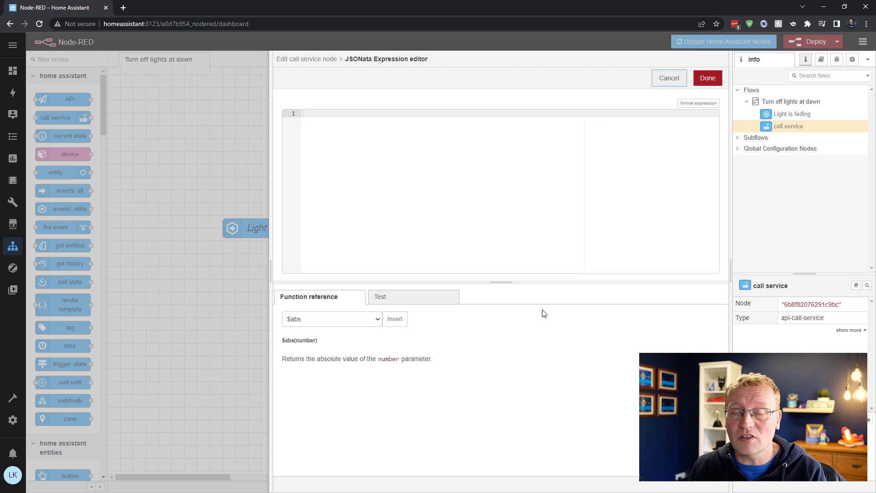
{"action": "key", "text": "ctrl+Return"}
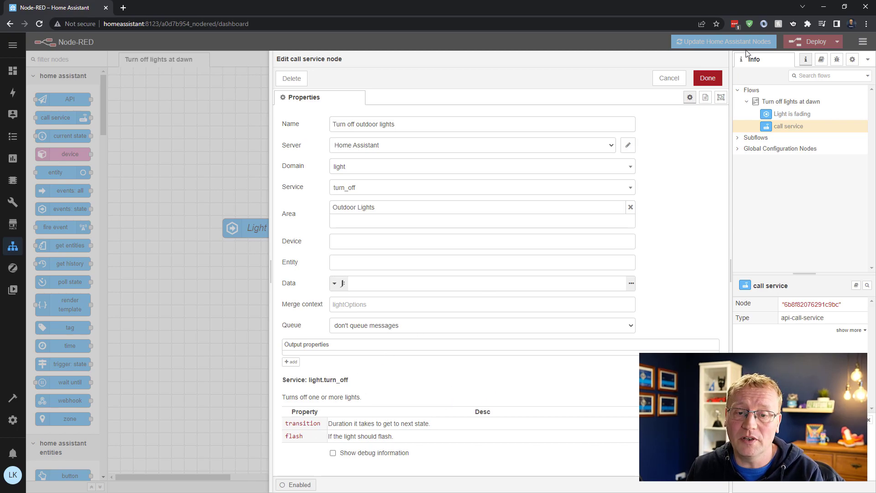
{"action": "left_click", "coordinate": [705, 79]}
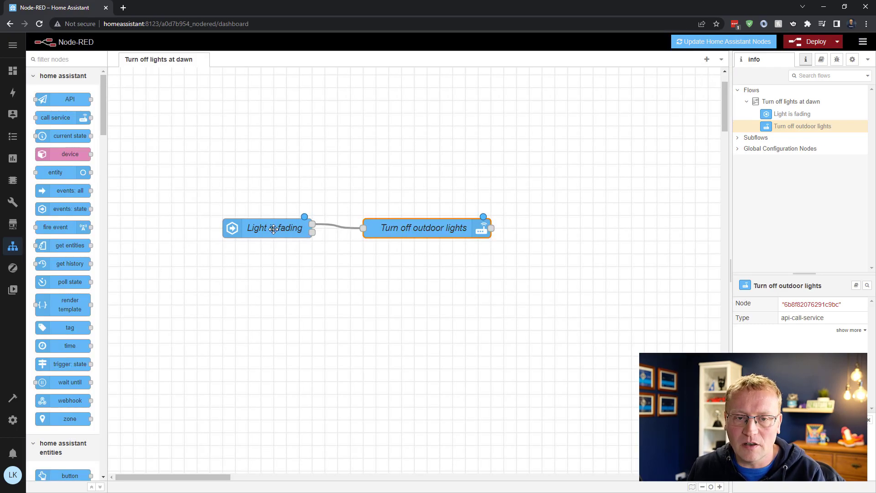
Change the Light is fading node's state condition to > 200, keeping the 5 minutes duration, and save it.
{"action": "left_click", "coordinate": [273, 229]}
{"action": "double_click", "coordinate": [274, 229]}
{"action": "left_click", "coordinate": [594, 189]}
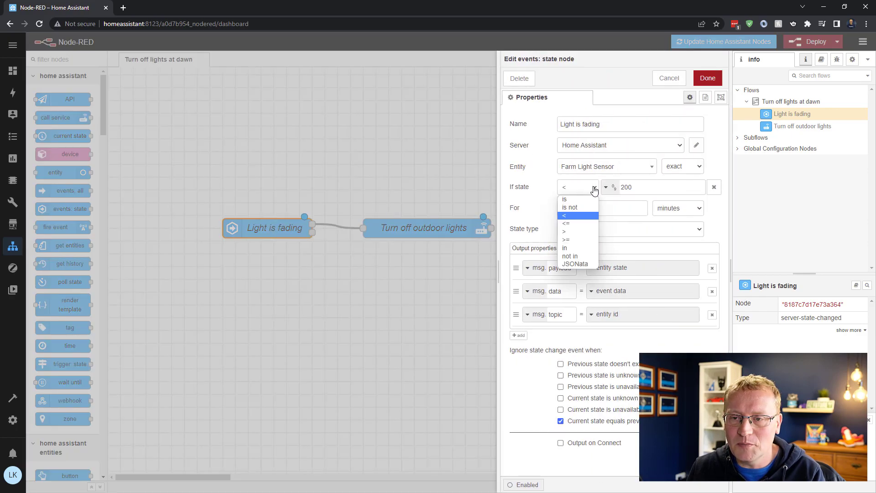
{"action": "left_click", "coordinate": [566, 232]}
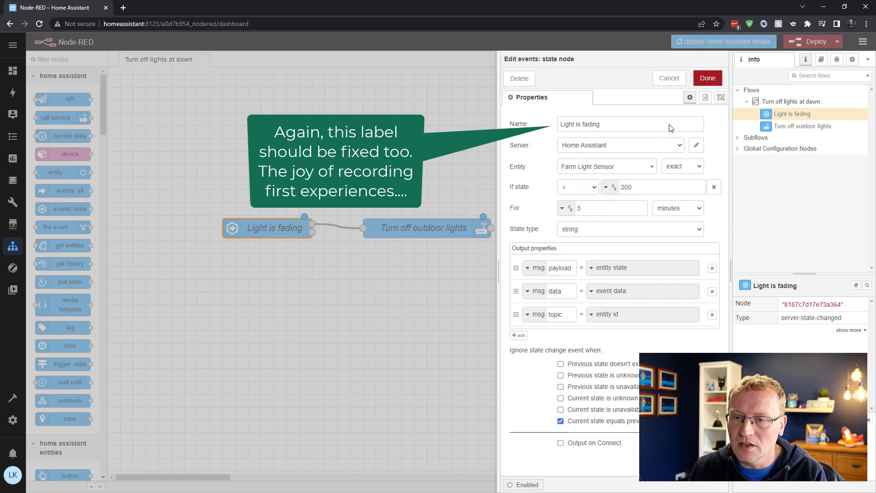
{"action": "left_click", "coordinate": [578, 208]}
{"action": "type", "text": "5"}
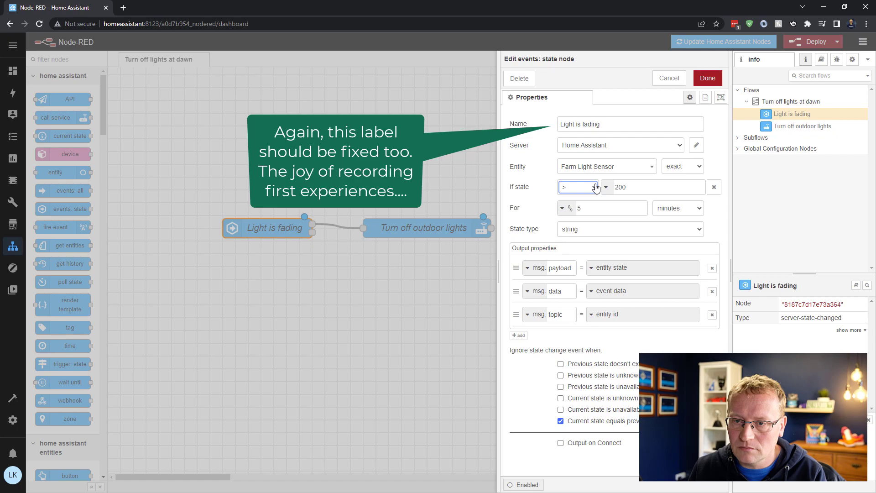
{"action": "left_click", "coordinate": [707, 80]}
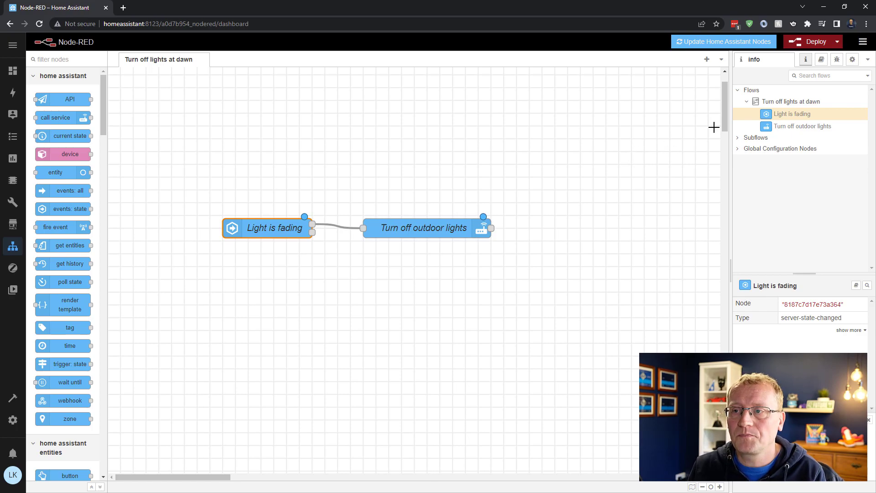
Choose the Full deployment type and deploy everything in the workspace.
{"action": "left_click", "coordinate": [837, 42]}
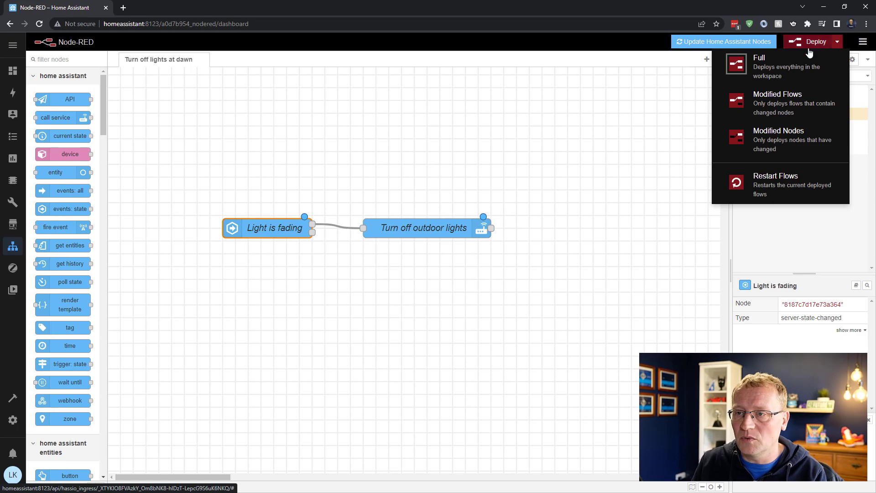
{"action": "left_click", "coordinate": [781, 63]}
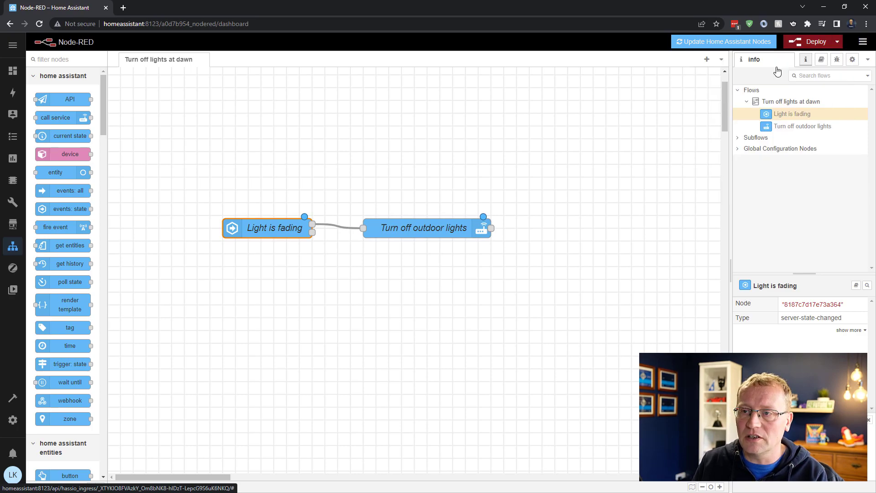
{"action": "left_click", "coordinate": [804, 42]}
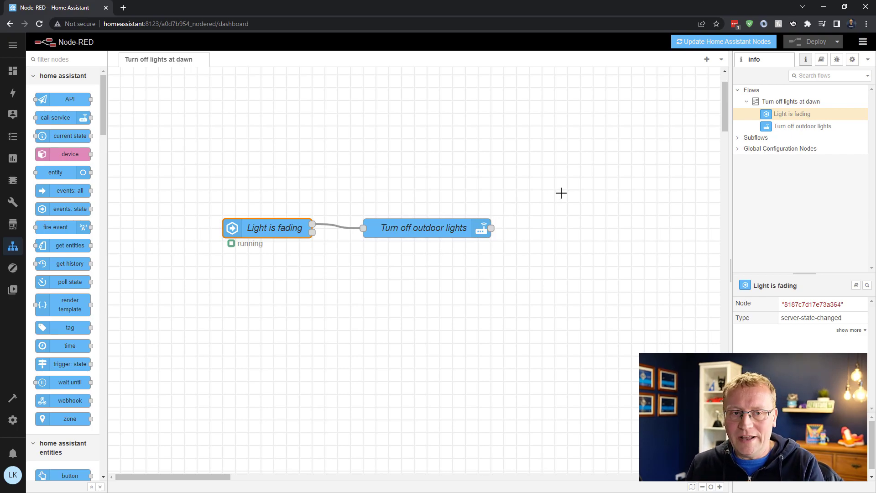
Add a debug node to the flow and wire the output of Turn off outdoor lights to it.
{"action": "left_click_drag", "start_coordinate": [103, 104], "coordinate": [101, 163]}
{"action": "left_click_drag", "start_coordinate": [57, 203], "coordinate": [56, 203]}
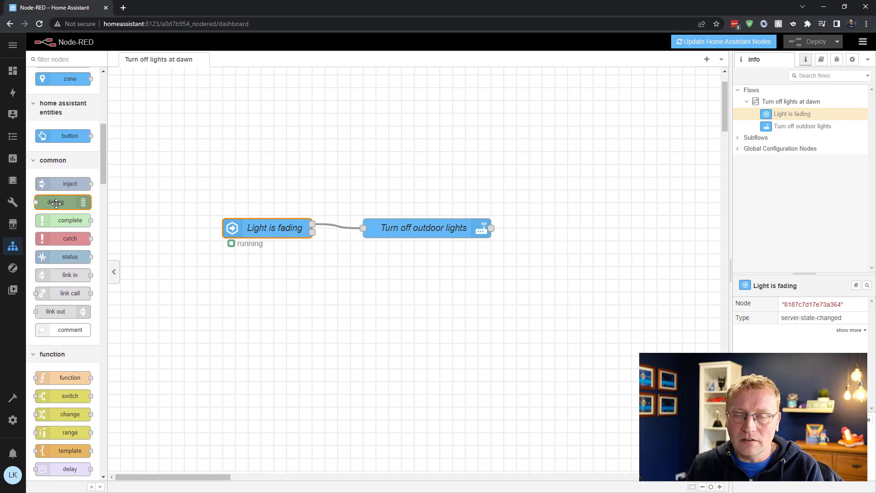
{"action": "mouse_move", "coordinate": [56, 204]}
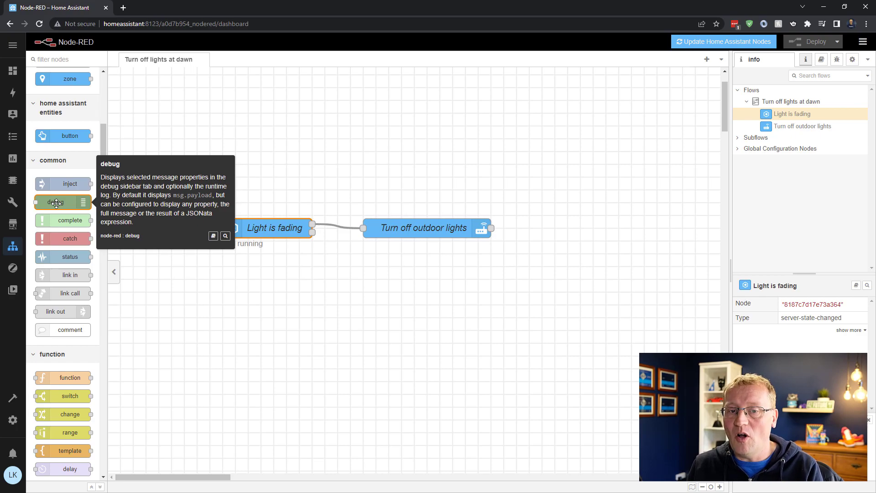
{"action": "left_click_drag", "start_coordinate": [57, 203], "coordinate": [593, 228]}
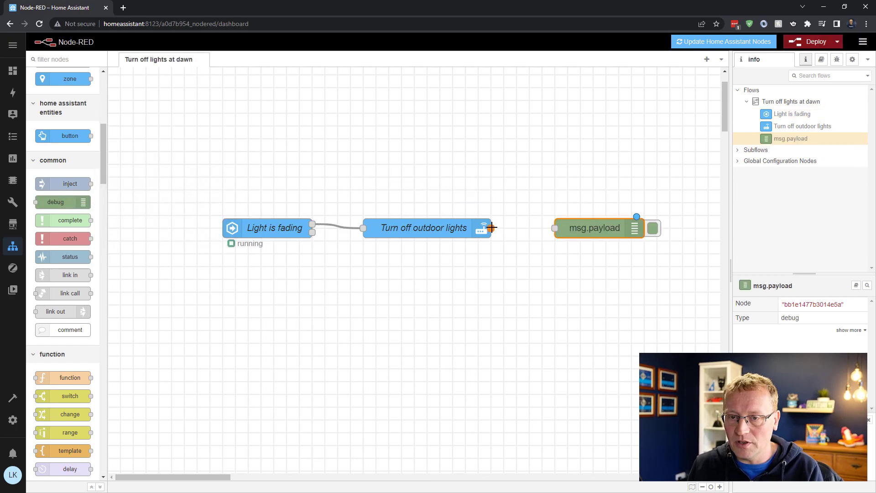
{"action": "left_click", "coordinate": [513, 250]}
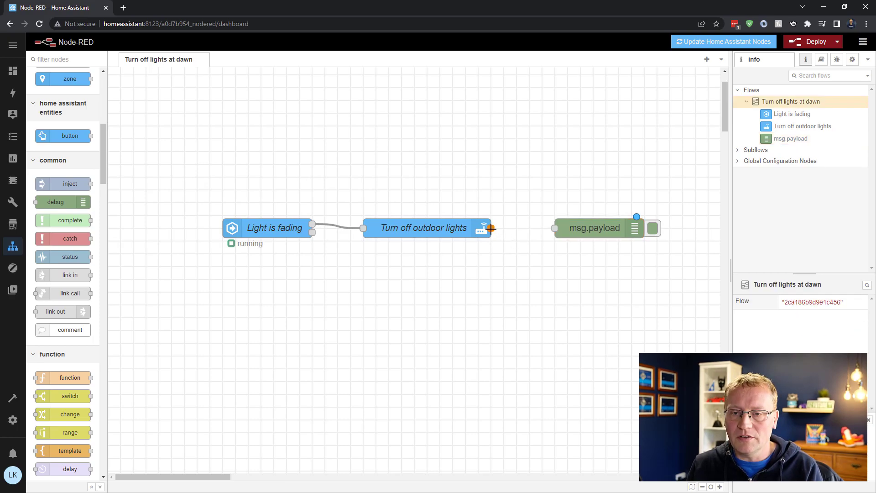
{"action": "left_click_drag", "start_coordinate": [490, 228], "coordinate": [555, 228]}
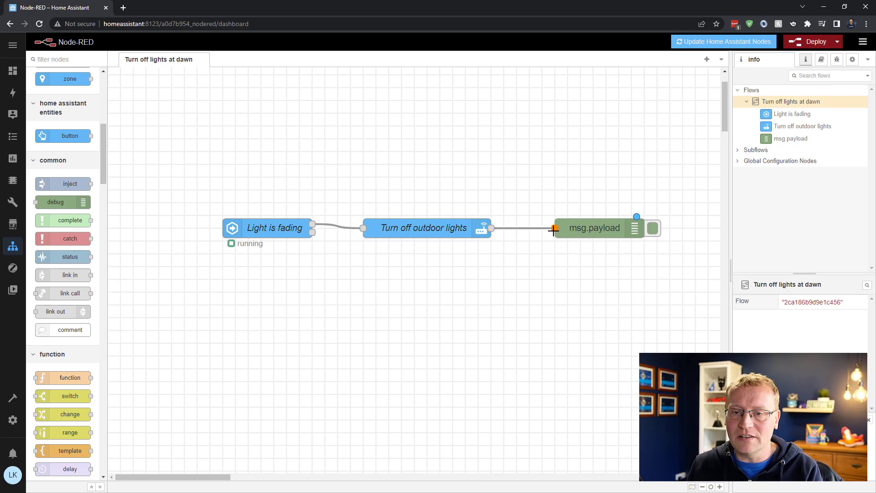
Set the debug node to output msg.payload to the system console as well as the debug window, and save it.
{"action": "double_click", "coordinate": [618, 228]}
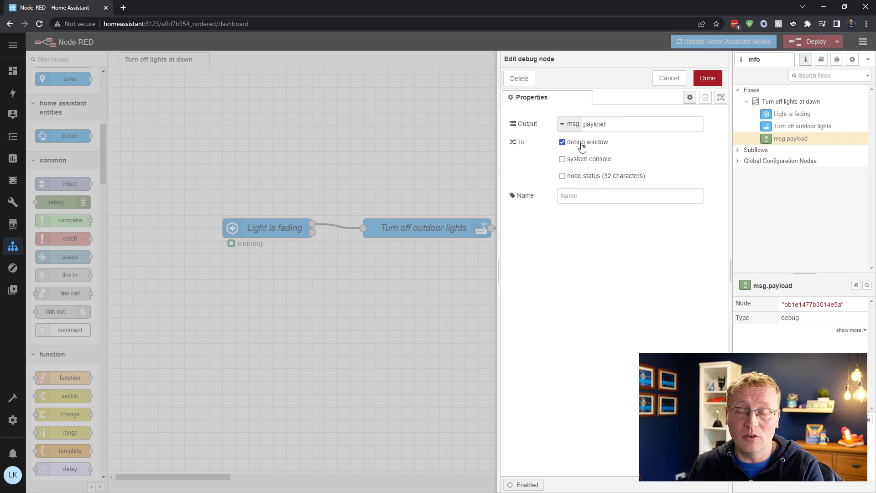
{"action": "left_click", "coordinate": [584, 161]}
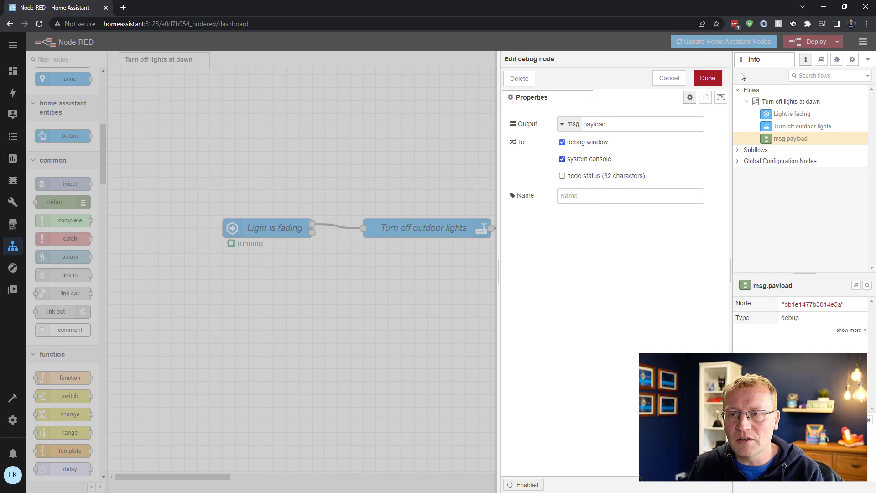
{"action": "left_click", "coordinate": [708, 78]}
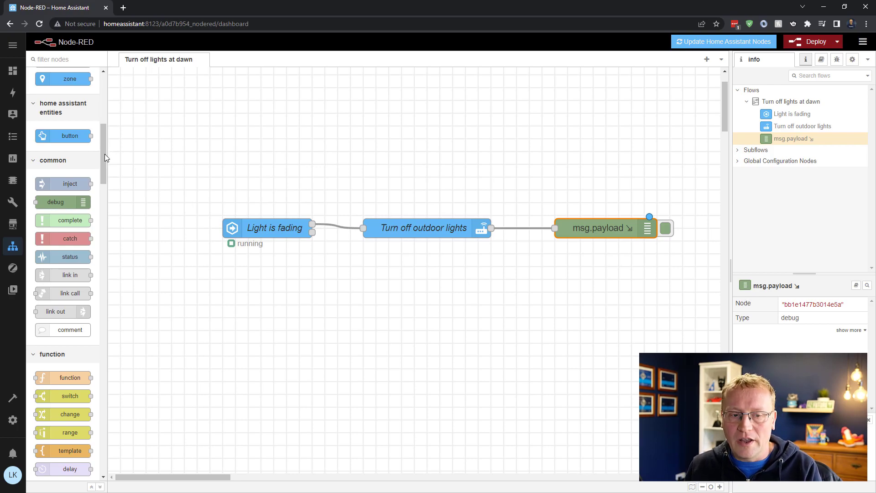
Add a change node below the flow and wire the second output of Light is fading to it.
{"action": "left_click_drag", "start_coordinate": [105, 154], "coordinate": [106, 194]}
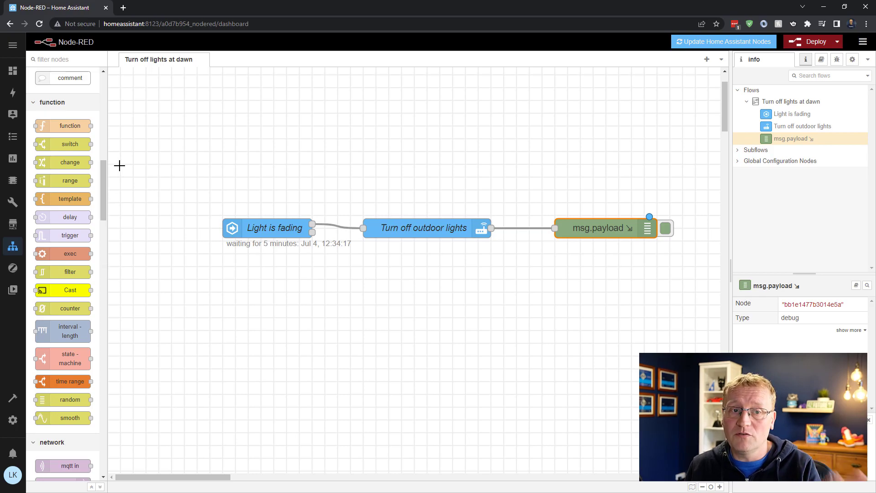
{"action": "mouse_move", "coordinate": [67, 145]}
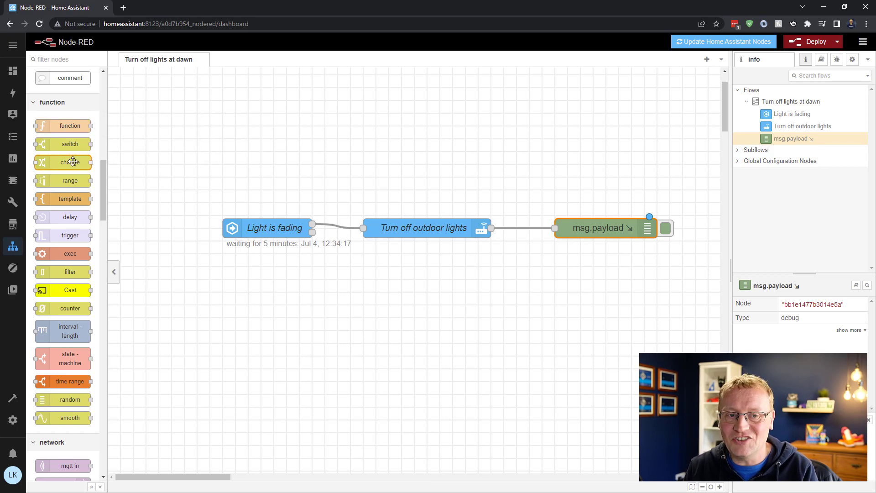
{"action": "mouse_move", "coordinate": [72, 162]}
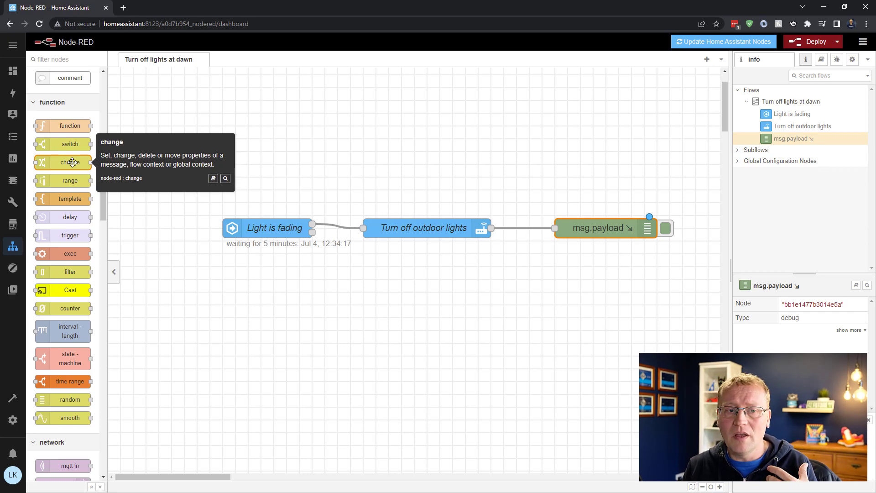
{"action": "mouse_move", "coordinate": [68, 199]}
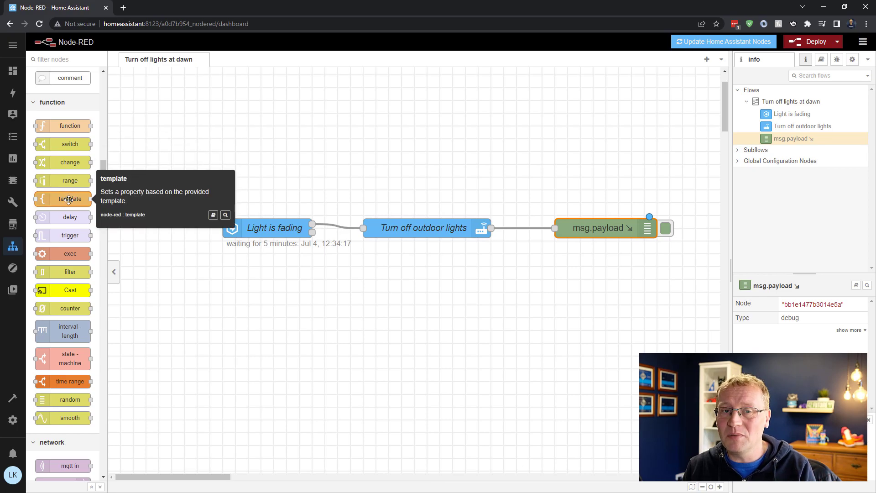
{"action": "mouse_move", "coordinate": [70, 255]}
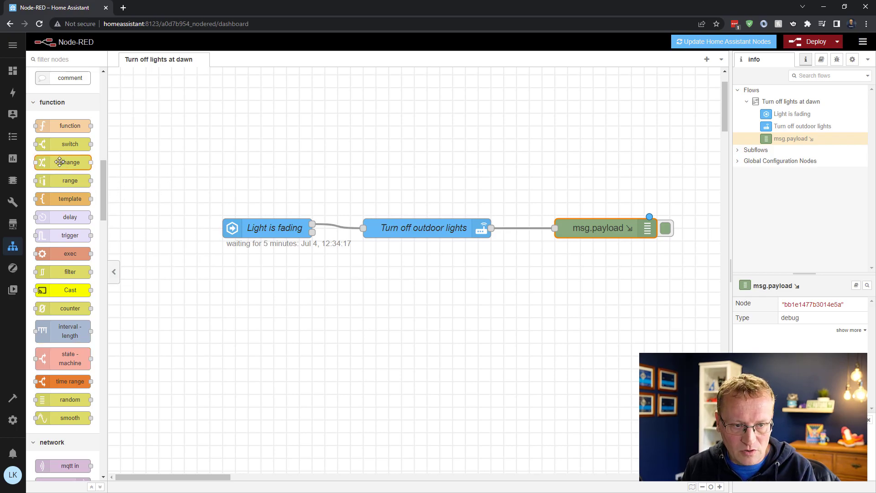
{"action": "left_click_drag", "start_coordinate": [64, 162], "coordinate": [399, 302]}
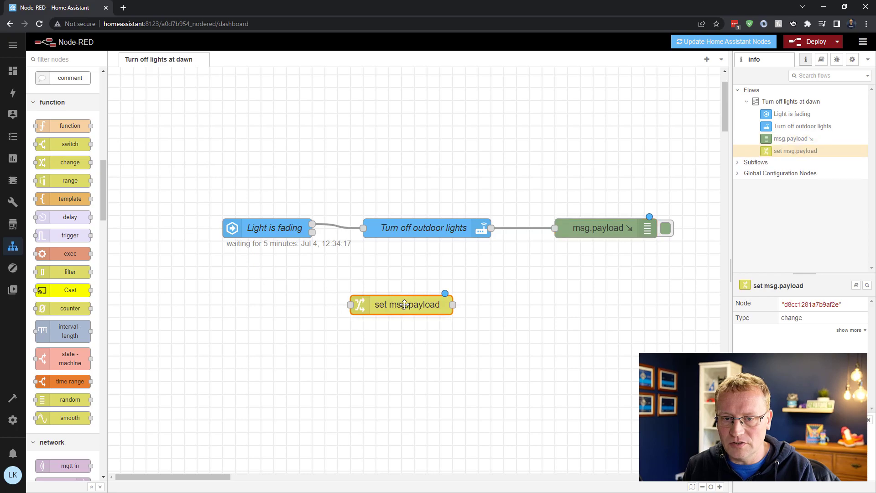
{"action": "left_click_drag", "start_coordinate": [312, 233], "coordinate": [351, 304]}
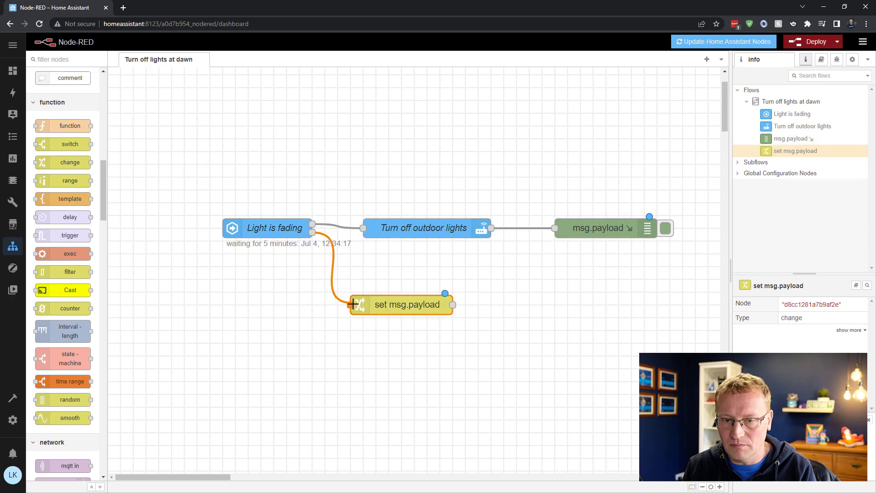
{"action": "left_click", "coordinate": [479, 334]}
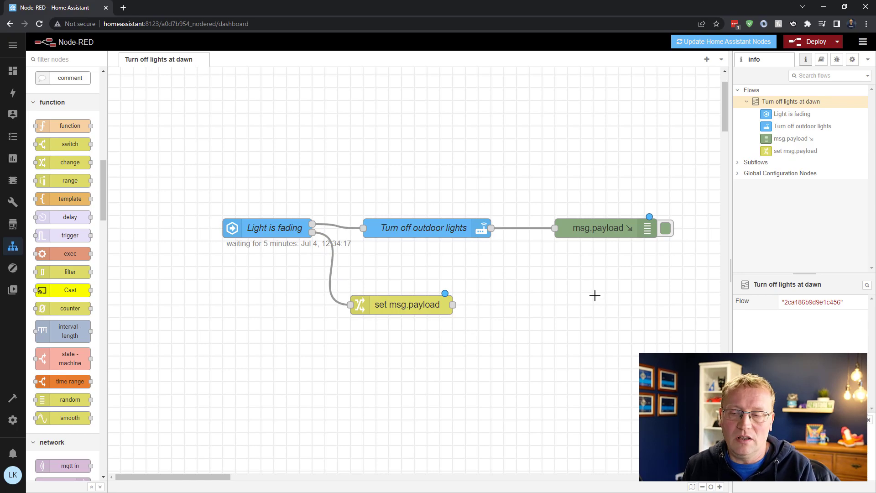
Check the change node's rule settings, close them without changes, and delete the node.
{"action": "double_click", "coordinate": [405, 303]}
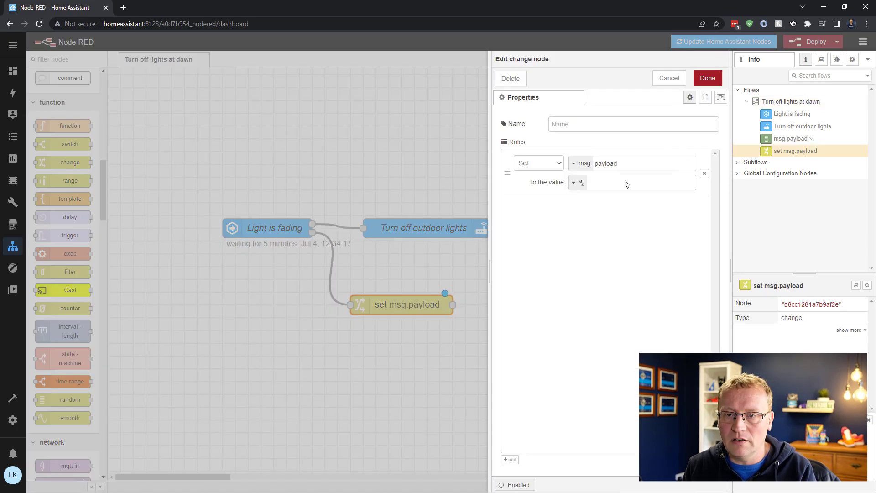
{"action": "left_click", "coordinate": [669, 78]}
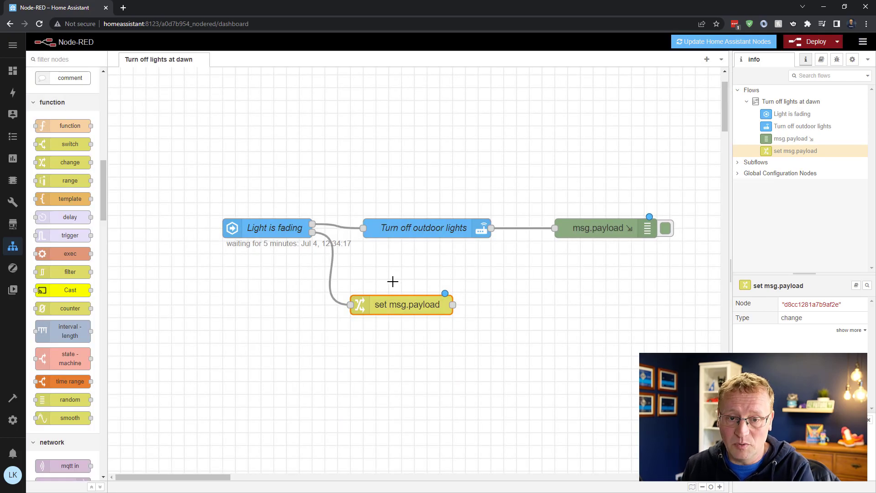
{"action": "key", "text": "Delete"}
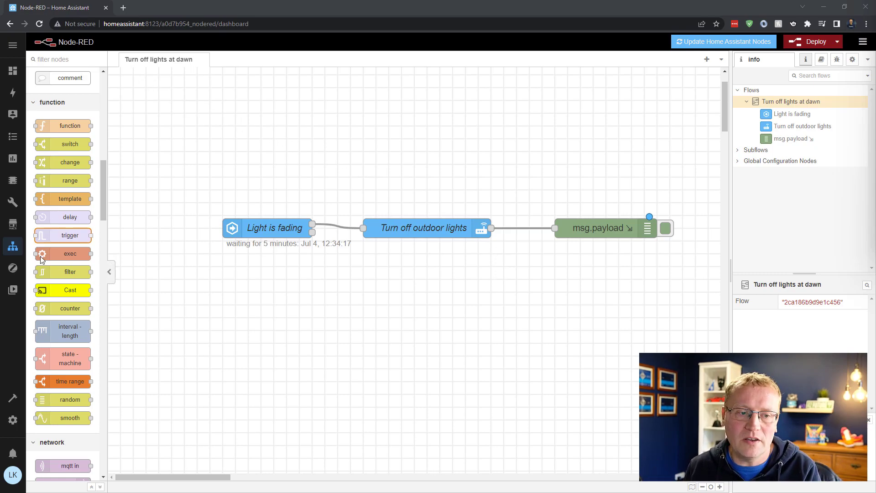
Open the Home Assistant automation "Turn off outside lights when day brightens" and review its settings and light sensor trigger.
{"action": "left_click", "coordinate": [13, 419]}
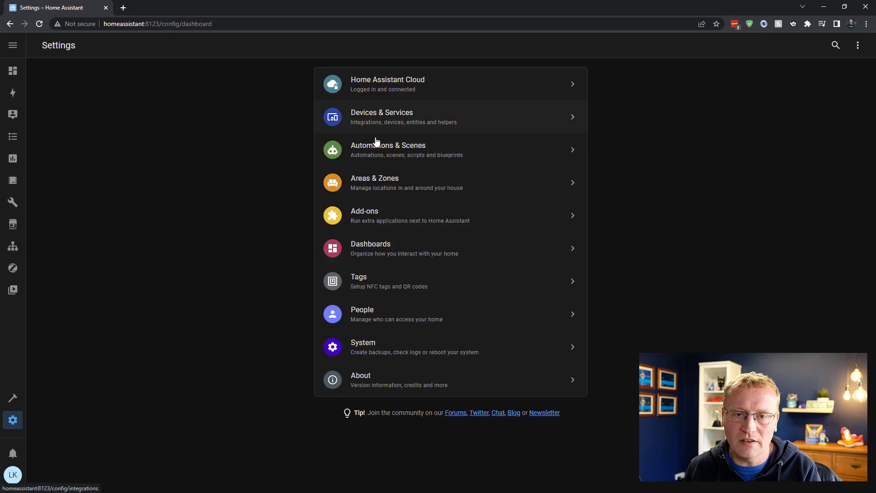
{"action": "left_click", "coordinate": [397, 152]}
{"action": "scroll", "coordinate": [133, 338], "scroll_direction": "down", "scroll_amount": 2}
{"action": "scroll", "coordinate": [140, 350], "scroll_direction": "up", "scroll_amount": 2}
{"action": "scroll", "coordinate": [141, 350], "scroll_direction": "down", "scroll_amount": 4}
{"action": "scroll", "coordinate": [141, 346], "scroll_direction": "down", "scroll_amount": 5}
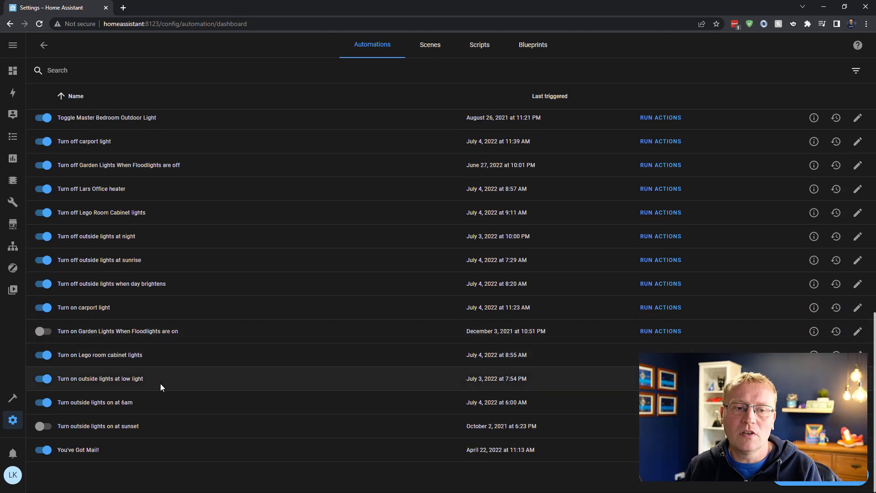
{"action": "scroll", "coordinate": [156, 374], "scroll_direction": "up", "scroll_amount": 1}
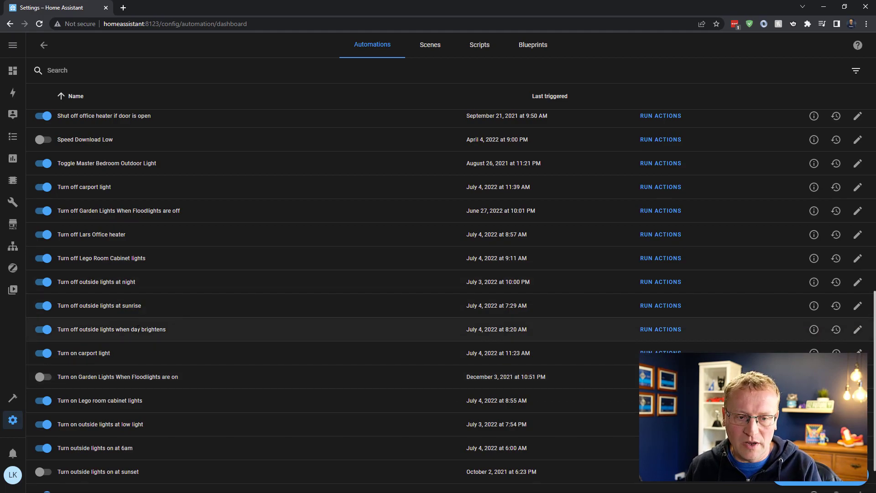
{"action": "left_click", "coordinate": [858, 329]}
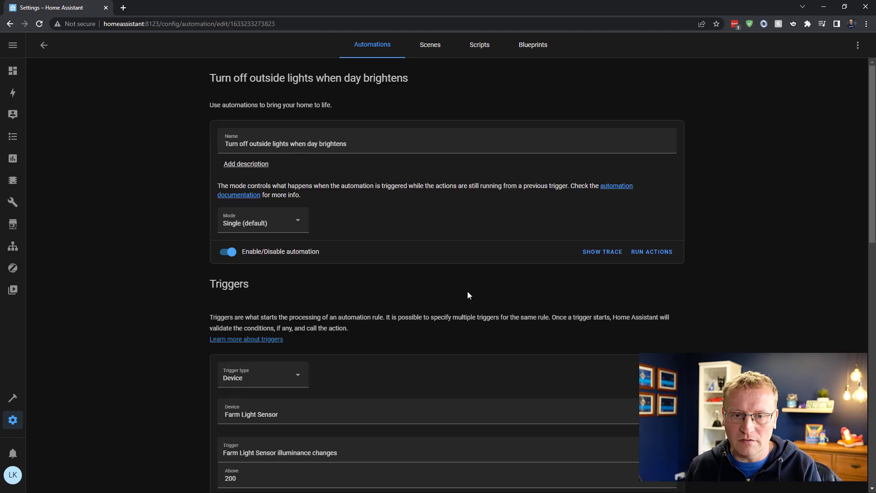
{"action": "scroll", "coordinate": [348, 315], "scroll_direction": "down", "scroll_amount": 3}
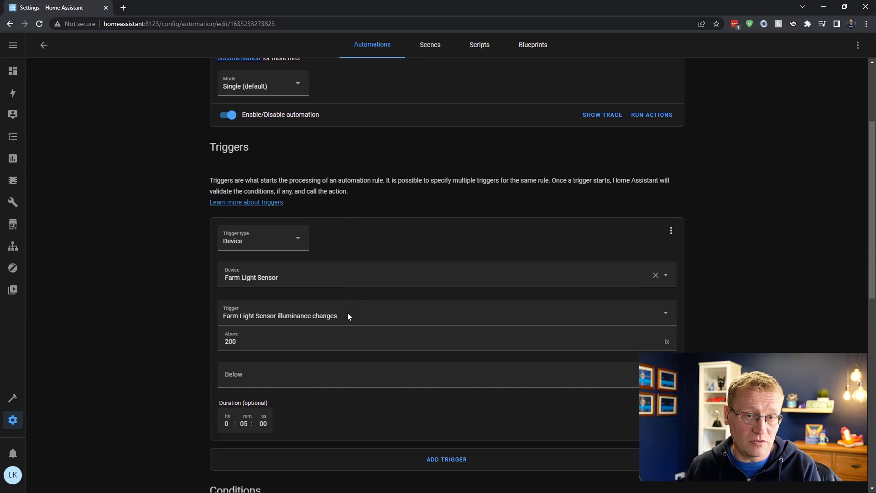
{"action": "scroll", "coordinate": [361, 284], "scroll_direction": "up", "scroll_amount": 2}
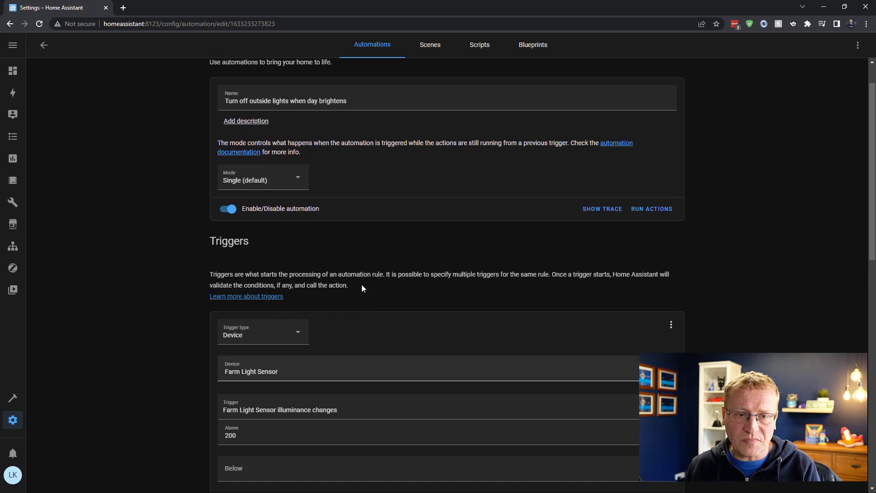
{"action": "scroll", "coordinate": [361, 286], "scroll_direction": "down", "scroll_amount": 1}
{"action": "scroll", "coordinate": [362, 287], "scroll_direction": "up", "scroll_amount": 2}
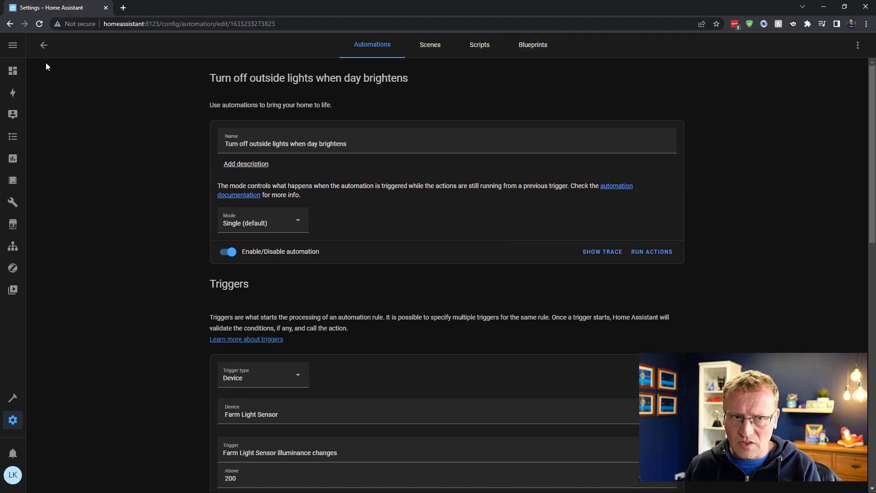
Return to the automations list and disable "Turn off outside lights when day brightens".
{"action": "left_click", "coordinate": [44, 46]}
{"action": "scroll", "coordinate": [94, 361], "scroll_direction": "down", "scroll_amount": 1}
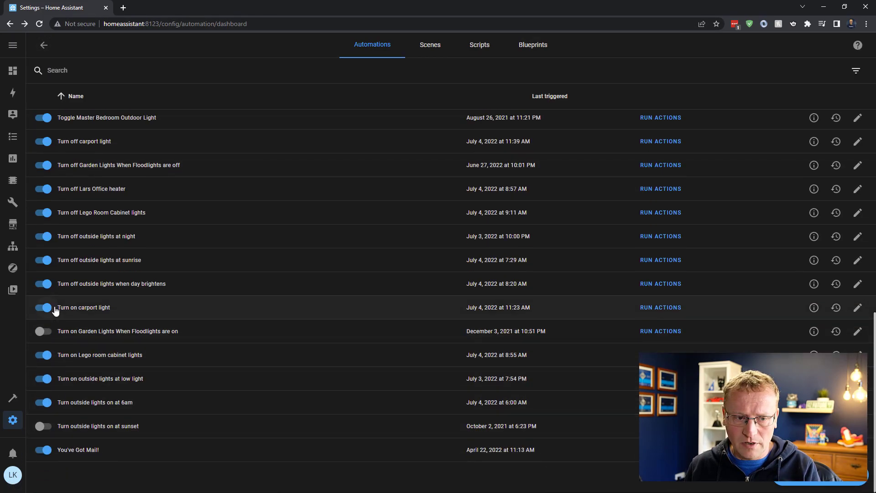
{"action": "left_click", "coordinate": [45, 283]}
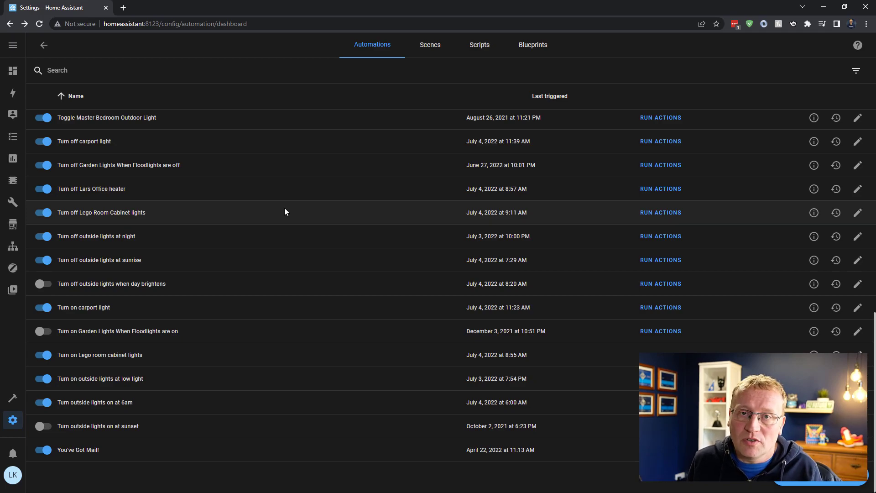
Return to the Node-RED flow and browse the available nodes in the storage, parser, sequence and network categories.
{"action": "left_click", "coordinate": [12, 246]}
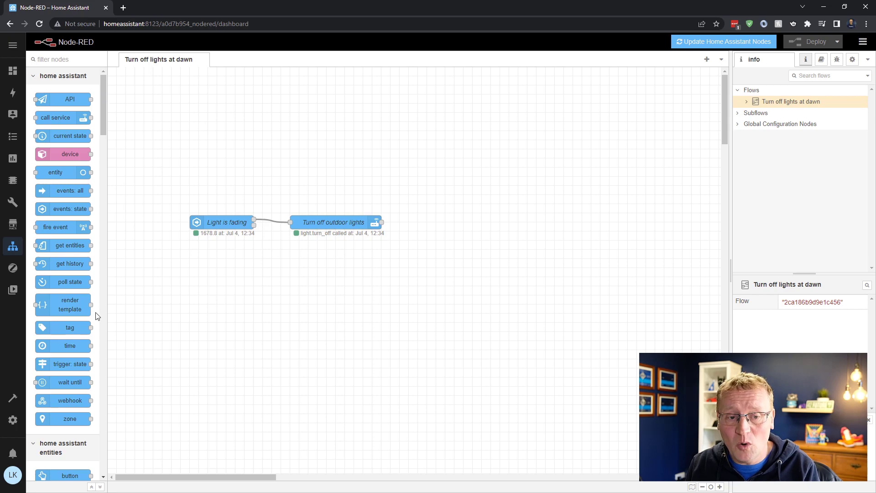
{"action": "left_click", "coordinate": [103, 360]}
{"action": "scroll", "coordinate": [103, 360], "scroll_direction": "up", "scroll_amount": 8}
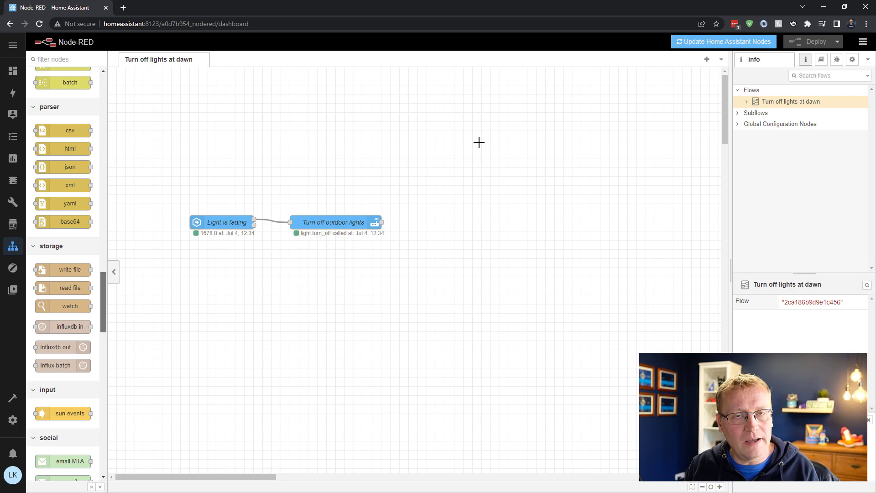
{"action": "scroll", "coordinate": [63, 274], "scroll_direction": "up", "scroll_amount": 3}
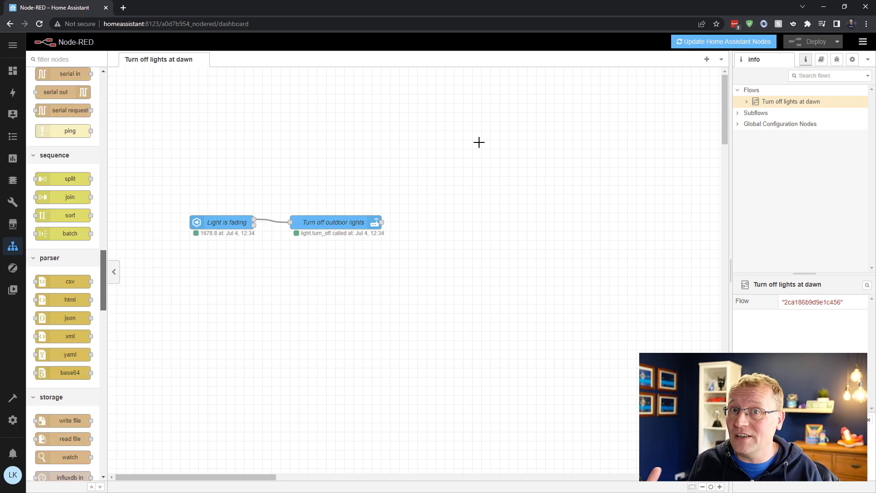
{"action": "scroll", "coordinate": [66, 274], "scroll_direction": "up", "scroll_amount": 5}
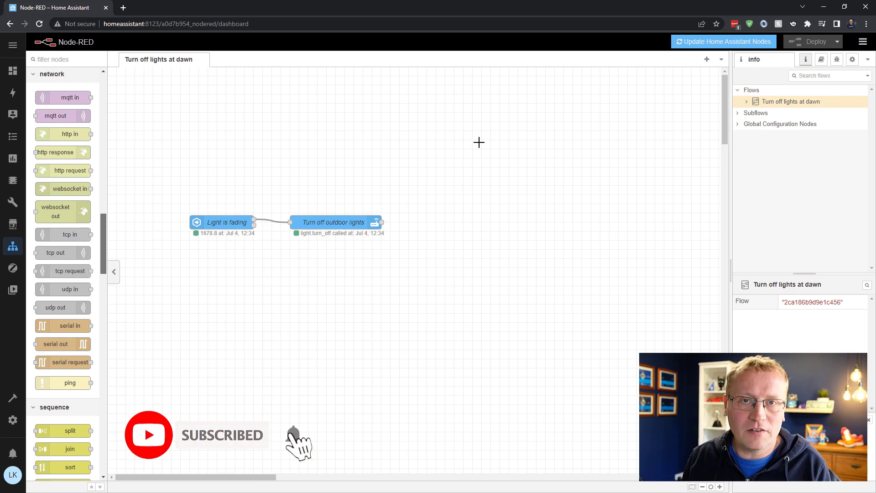
{"action": "scroll", "coordinate": [63, 274], "scroll_direction": "up", "scroll_amount": 2}
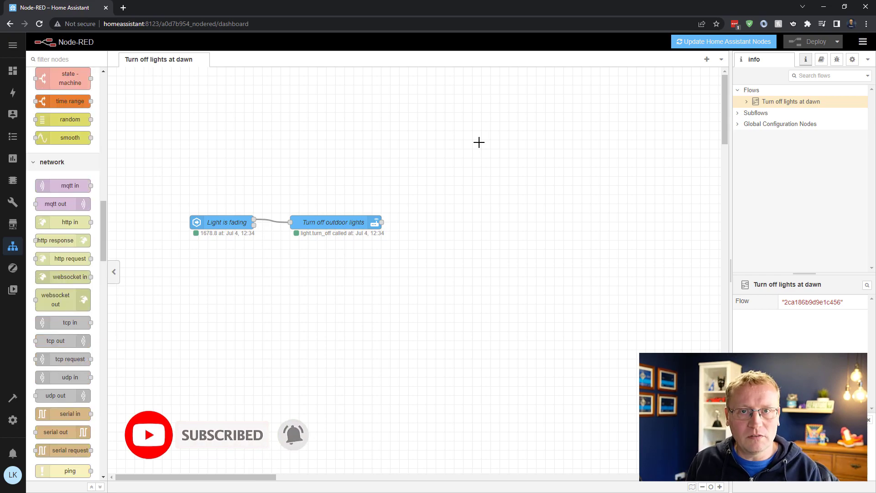